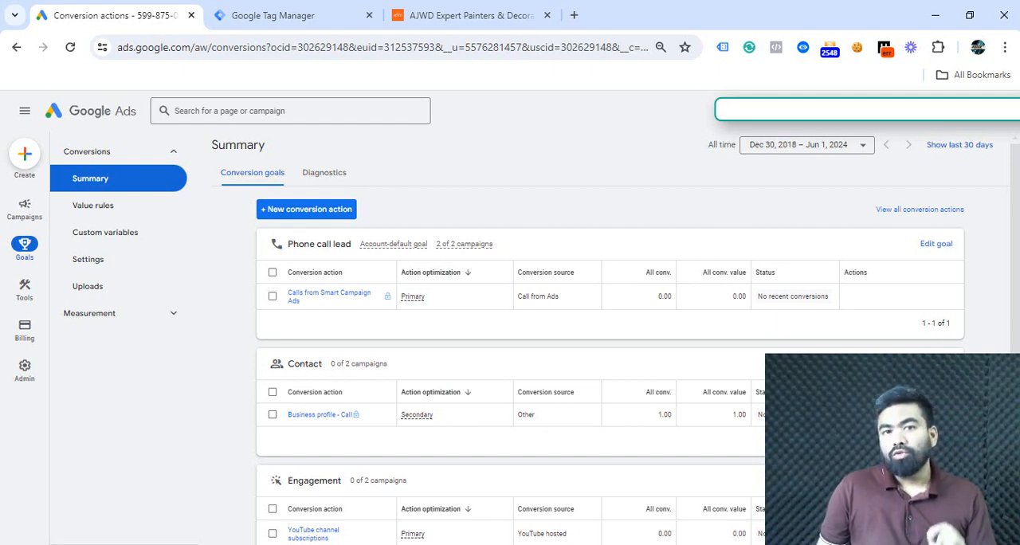
- Look over the phone number link on the ajwd.uk website and the container's triggers in Google Tag Manager
left_click(432, 24)
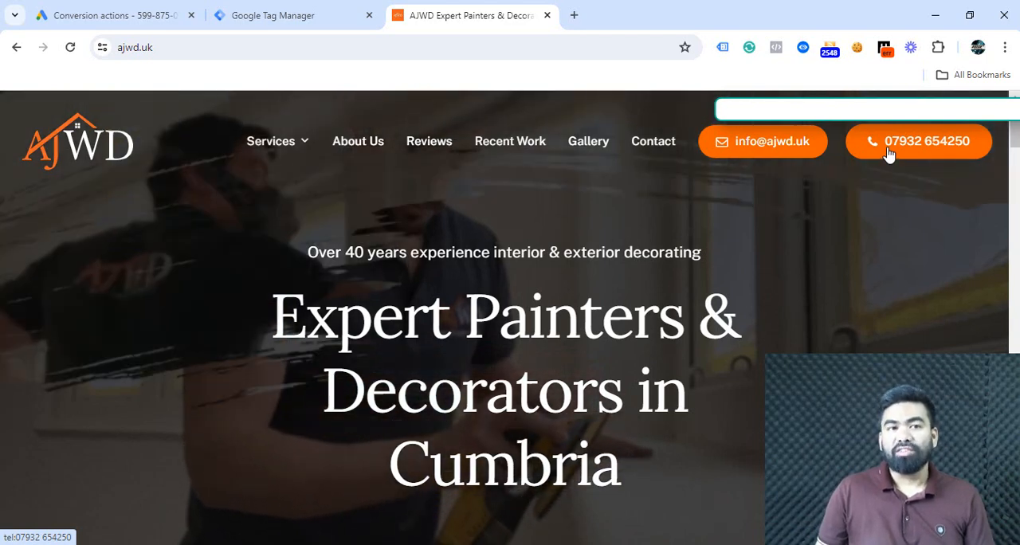
left_click(118, 19)
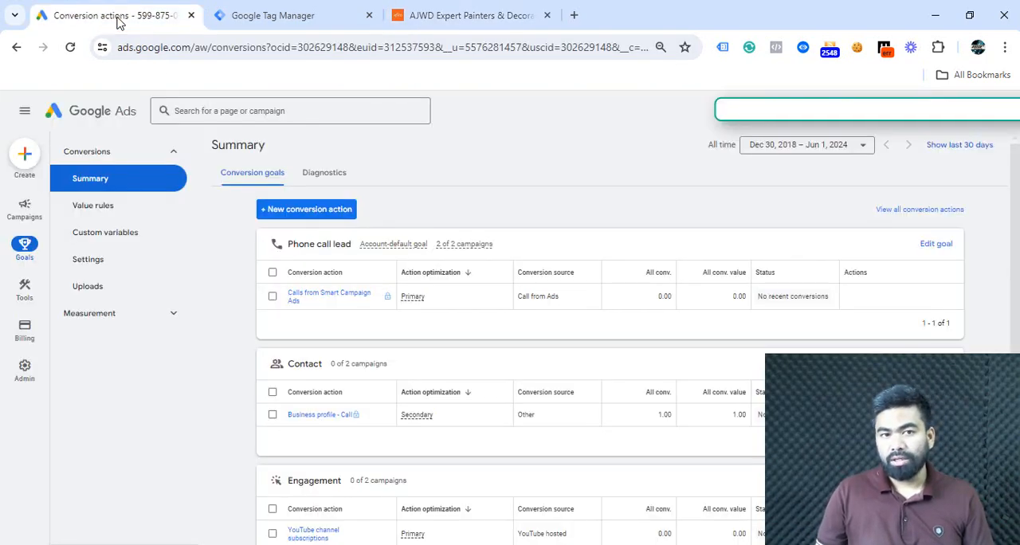
left_click(283, 27)
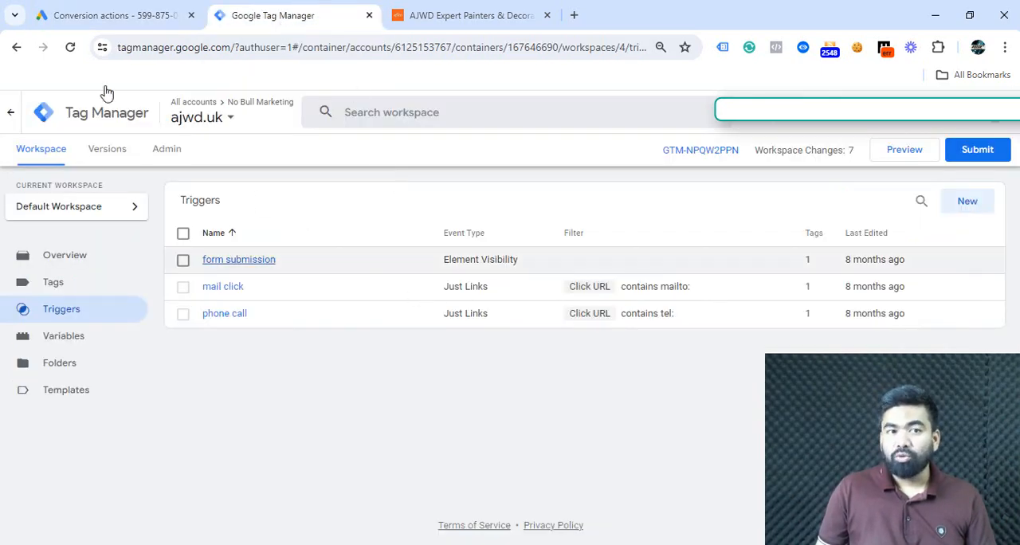
left_click(55, 25)
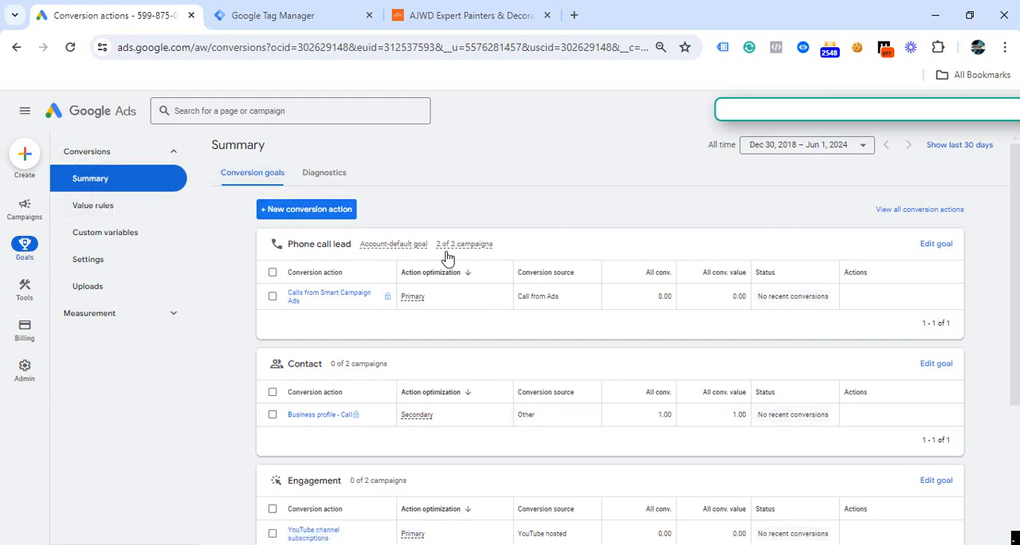
- Start a new Google Ads conversion action for phone calls that tracks clicks on the number on the mobile website
left_click(327, 211)
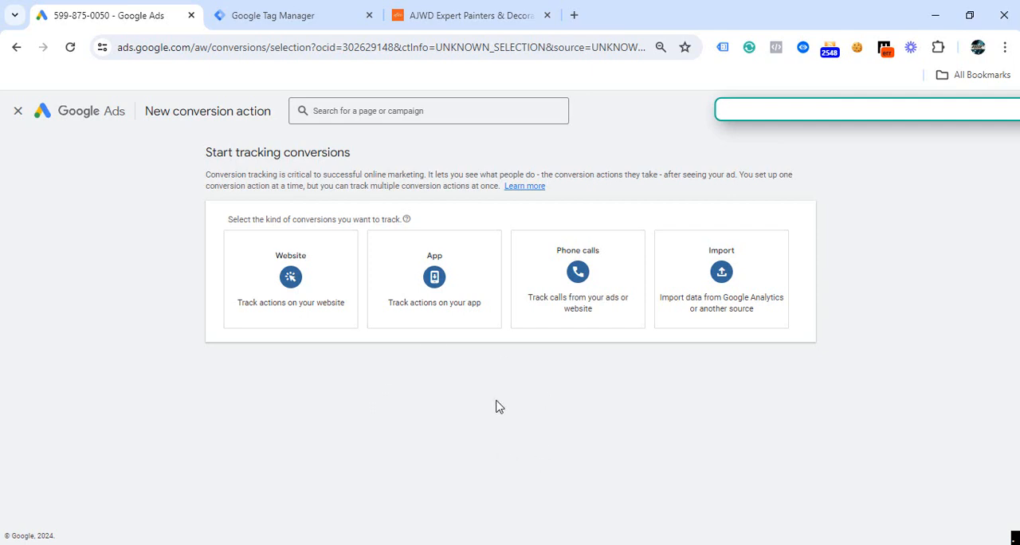
left_click(576, 281)
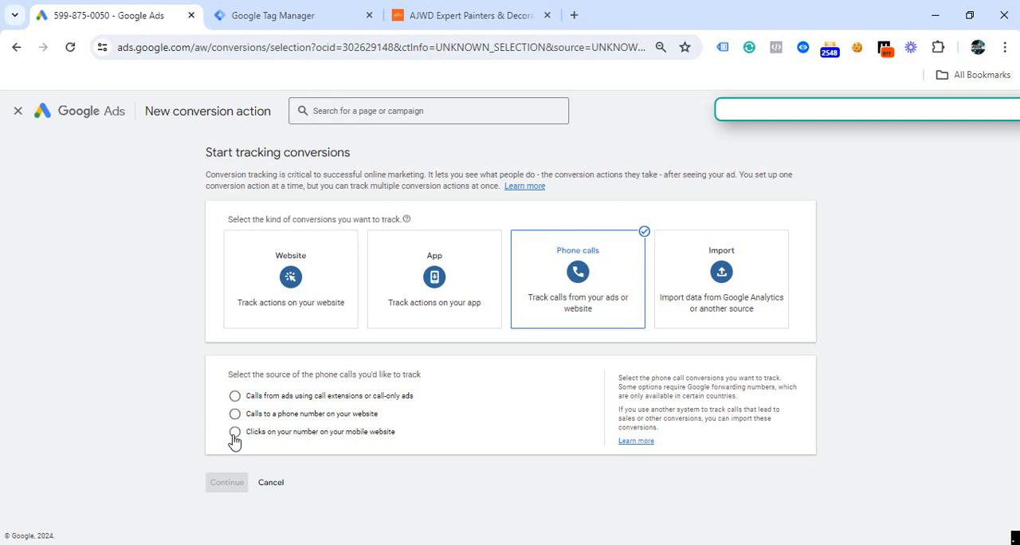
left_click(234, 432)
left_click(227, 484)
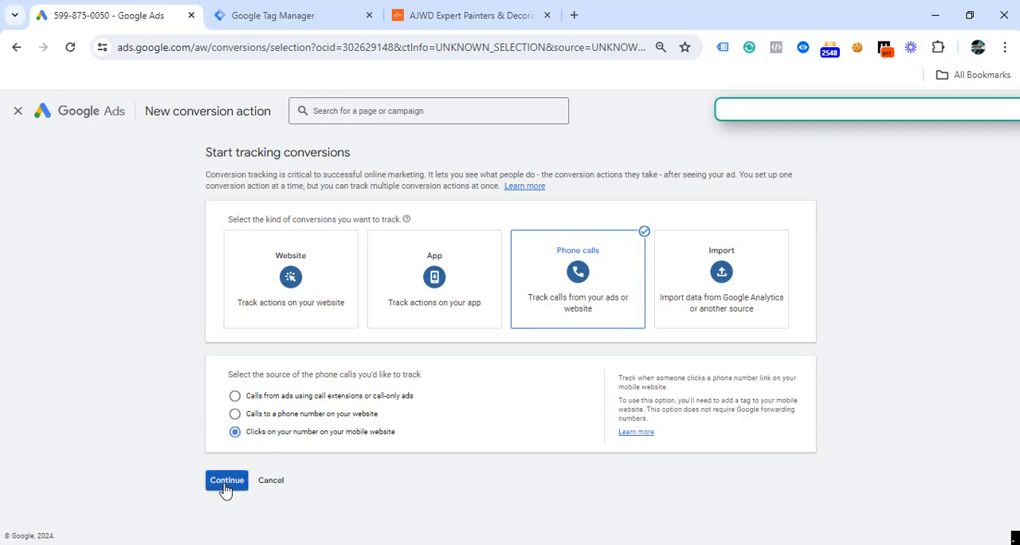
- Name the conversion action "phone call click" and use the same value for each conversion, 1 US Dollar
left_click(361, 288)
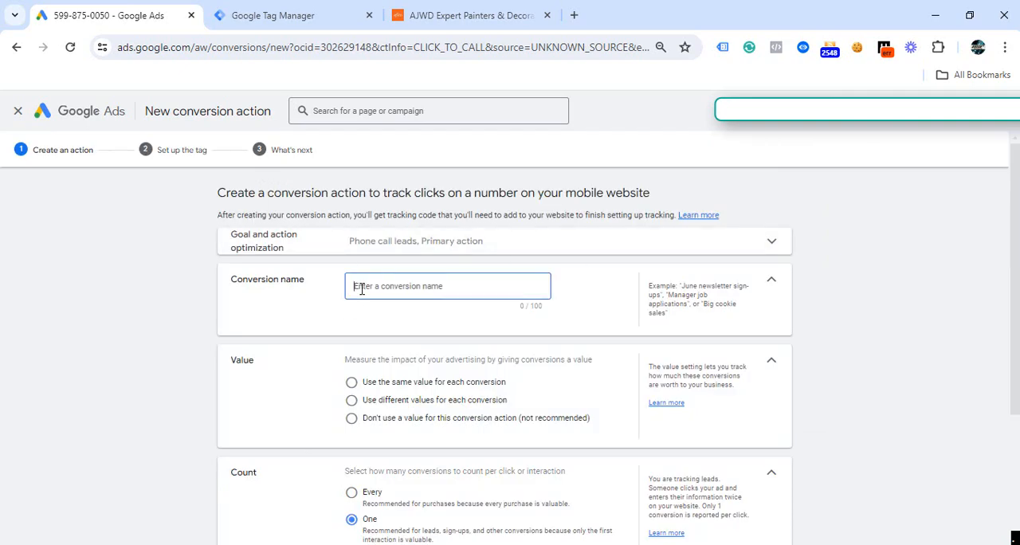
type("P")
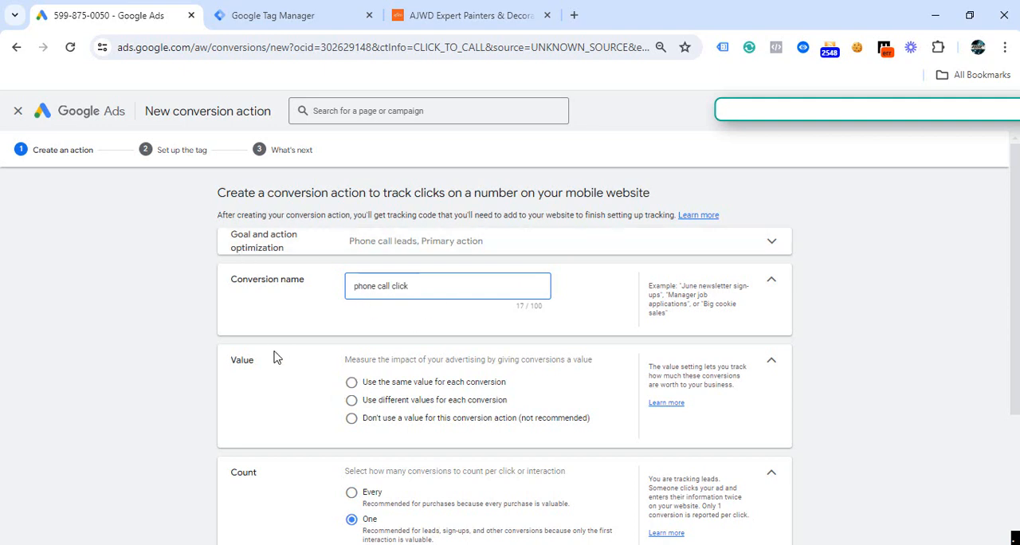
left_click(351, 385)
scroll(476, 372, "down", 3)
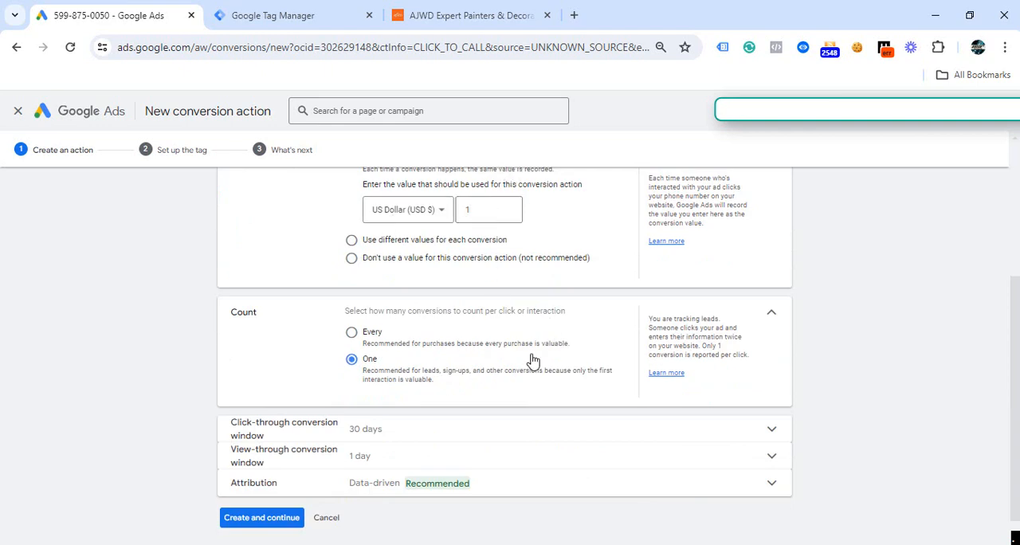
scroll(494, 350, "up", 3)
scroll(516, 395, "down", 3)
scroll(560, 418, "down", 1)
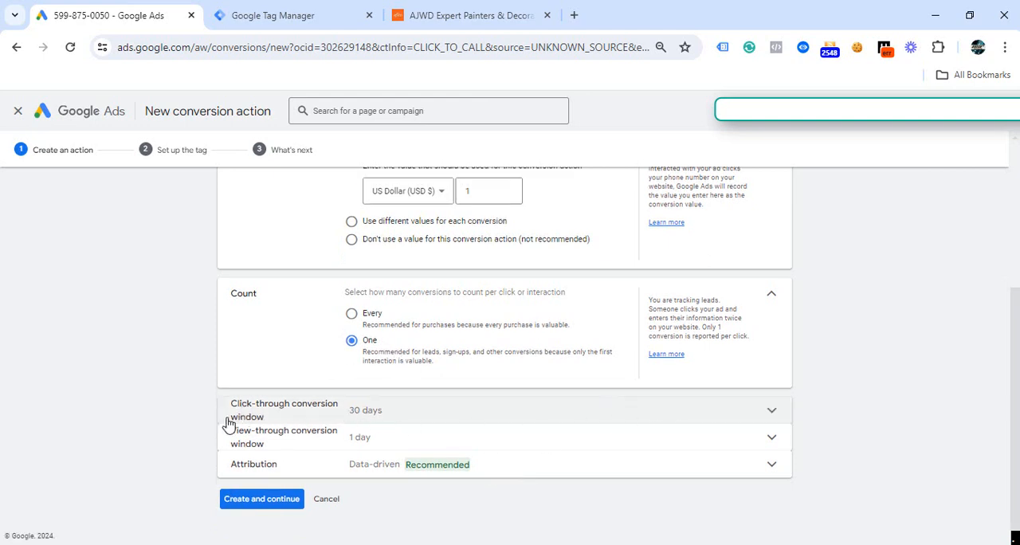
- Create the conversion action and choose Google Tag Manager as the way to install its tag
left_click(254, 502)
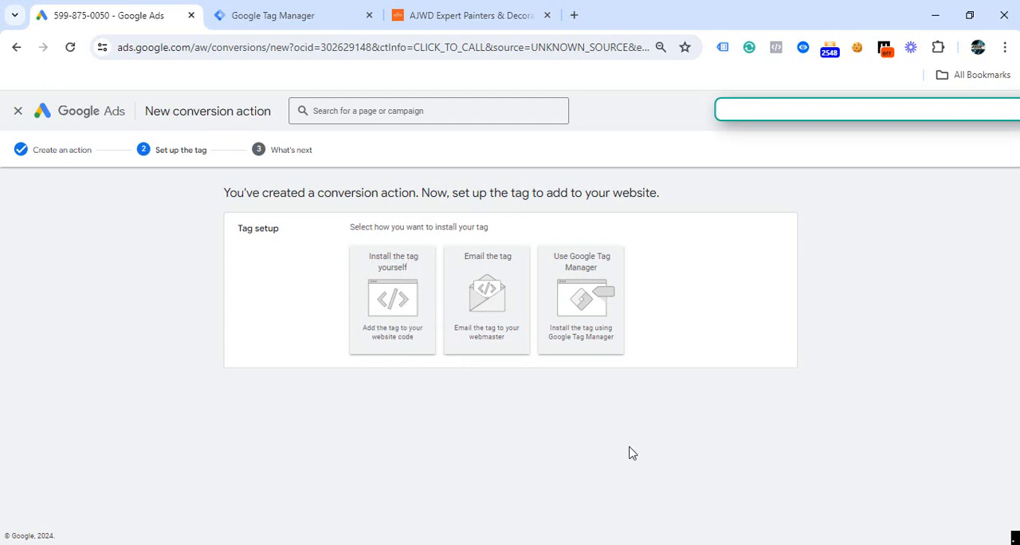
left_click(587, 301)
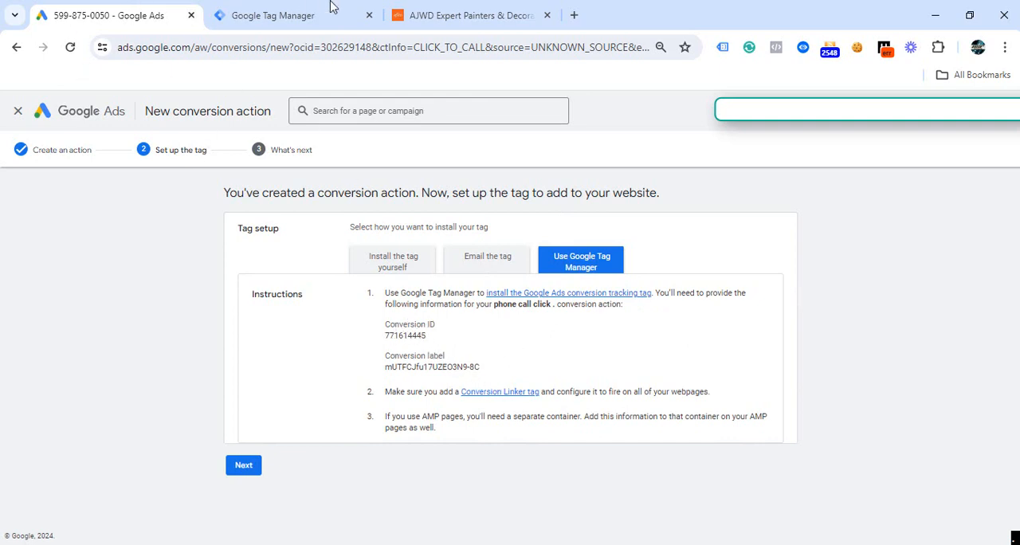
- In Google Tag Manager, enable the built-in variables Click Element, Click Classes, Click ID and Click Target alongside Click URL and Click Text
left_click(288, 25)
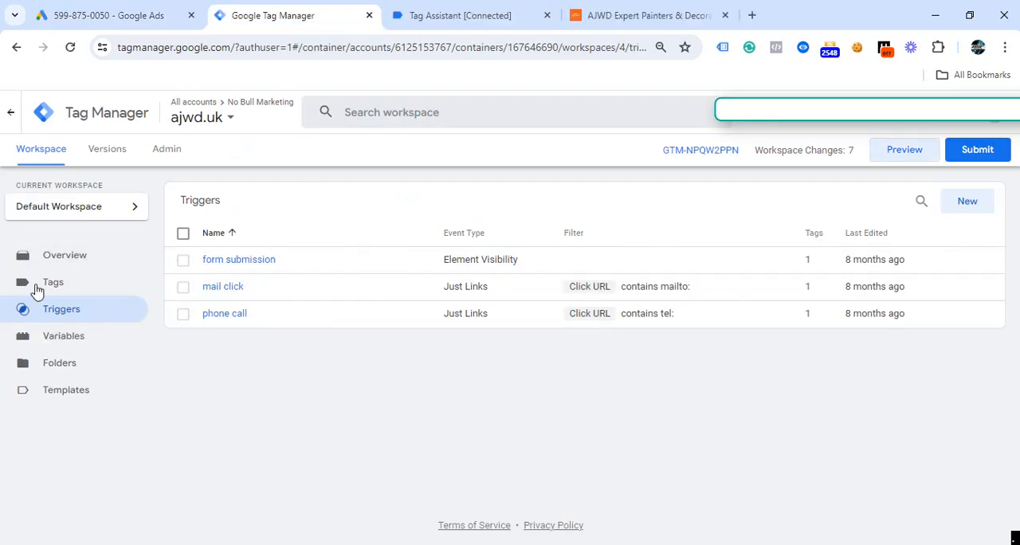
left_click(74, 346)
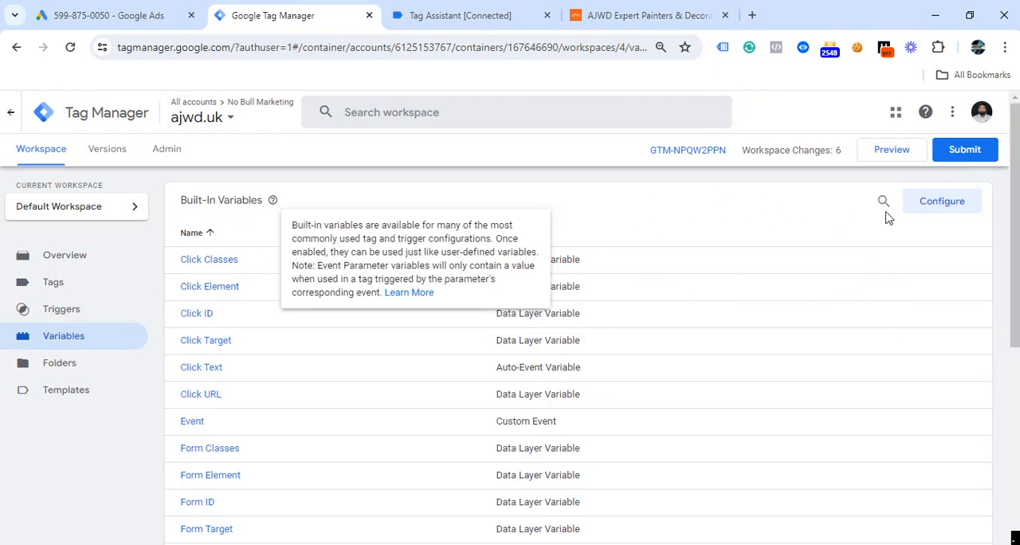
left_click(947, 206)
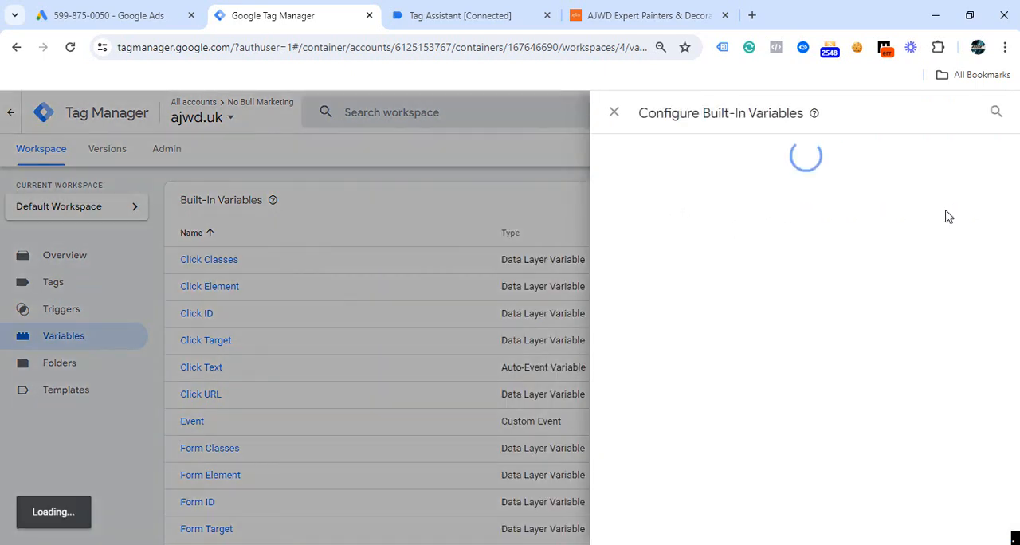
left_click(613, 334)
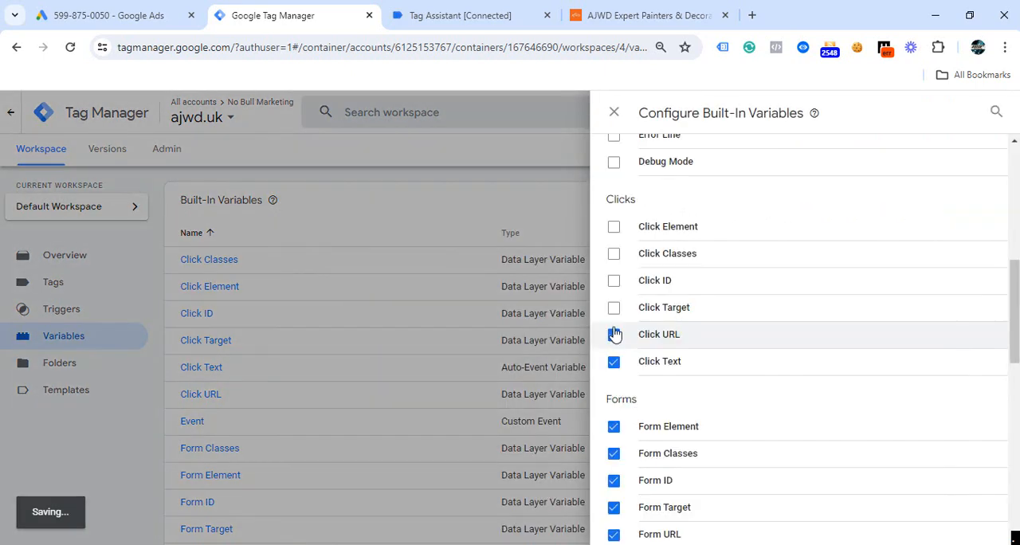
left_click(614, 228)
left_click(614, 254)
left_click(614, 281)
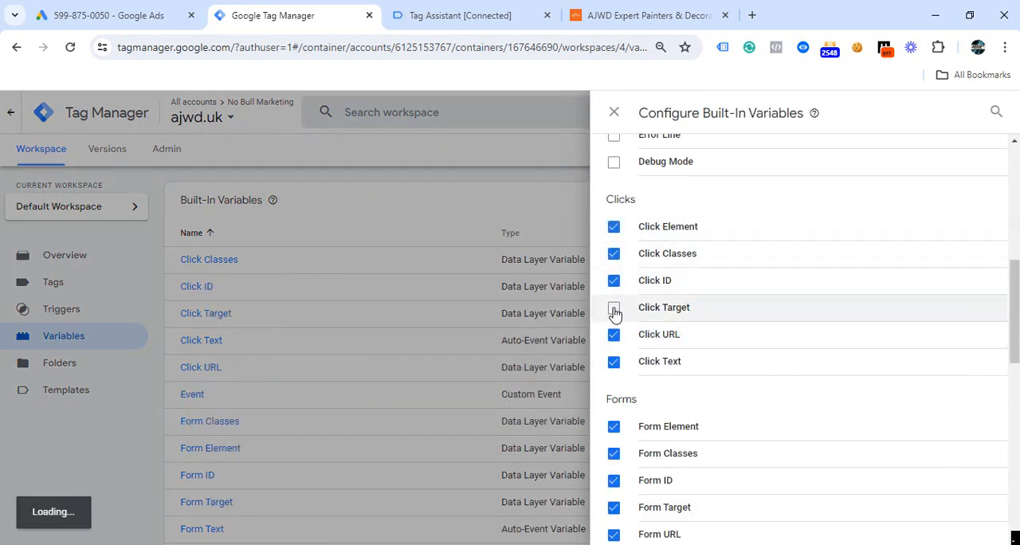
left_click(614, 306)
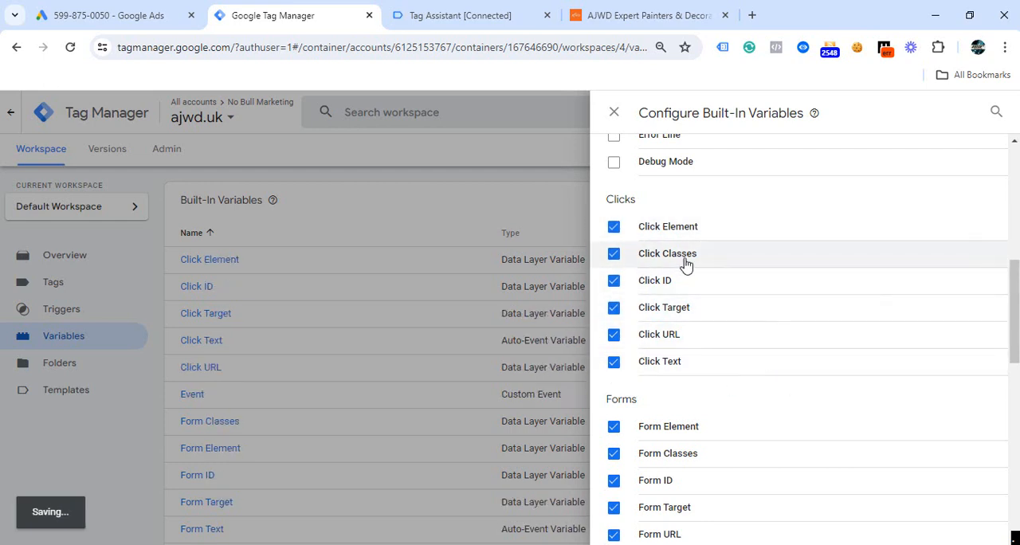
left_click(612, 227)
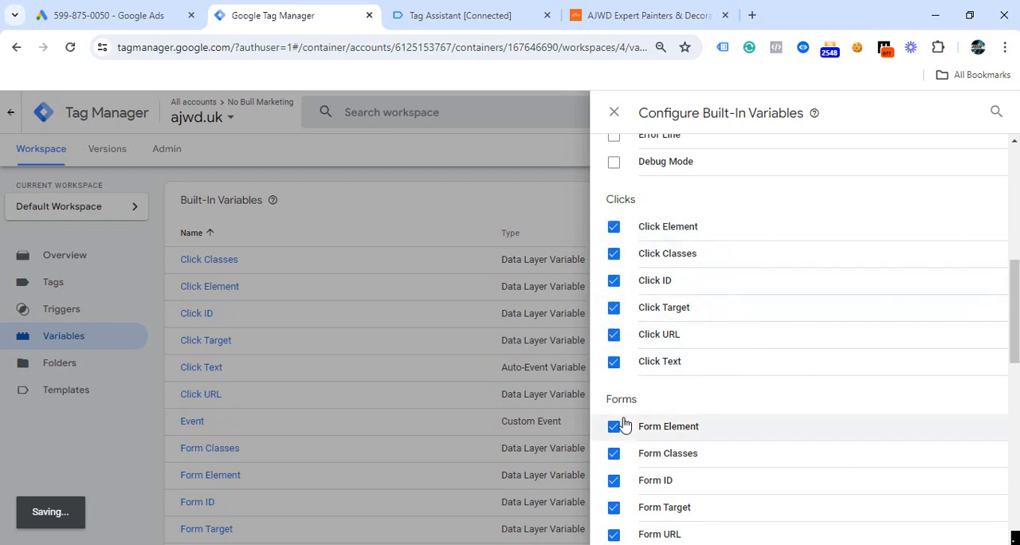
left_click(614, 112)
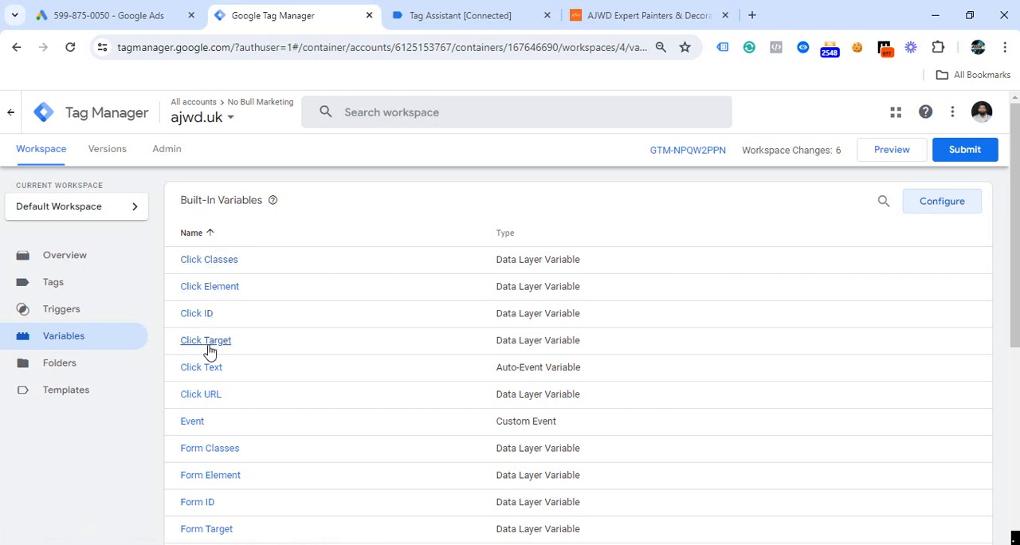
scroll(210, 410, "down", 1)
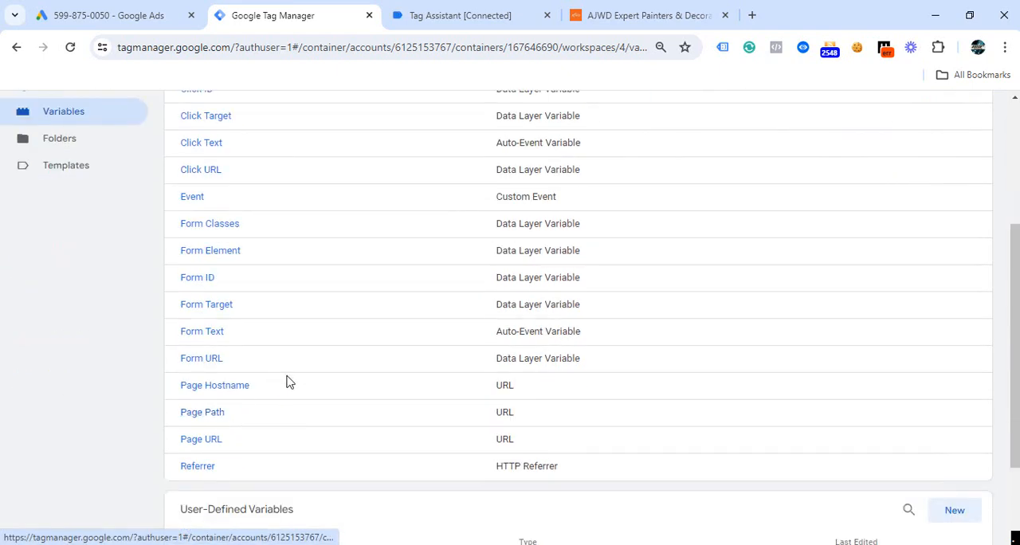
scroll(287, 381, "up", 3)
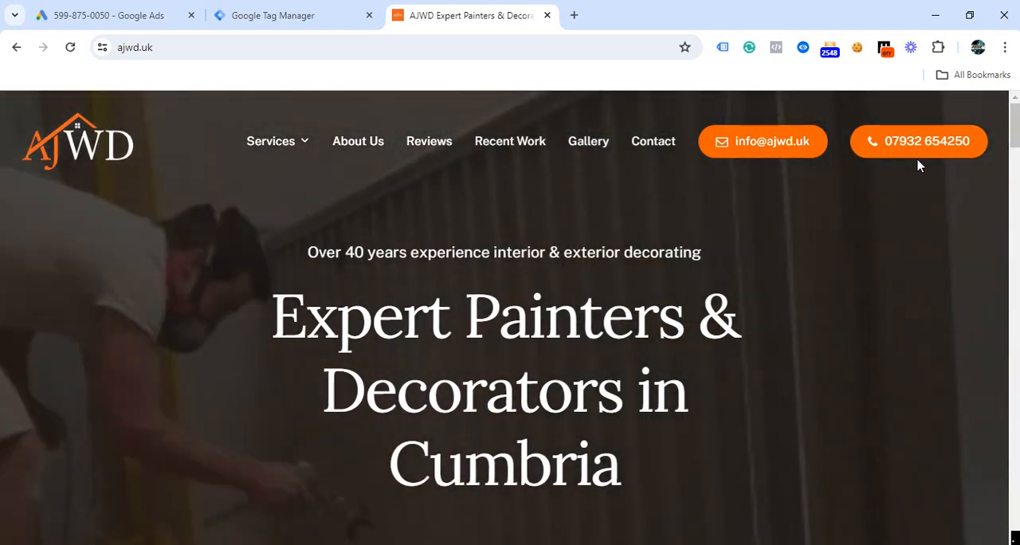
left_click(223, 16)
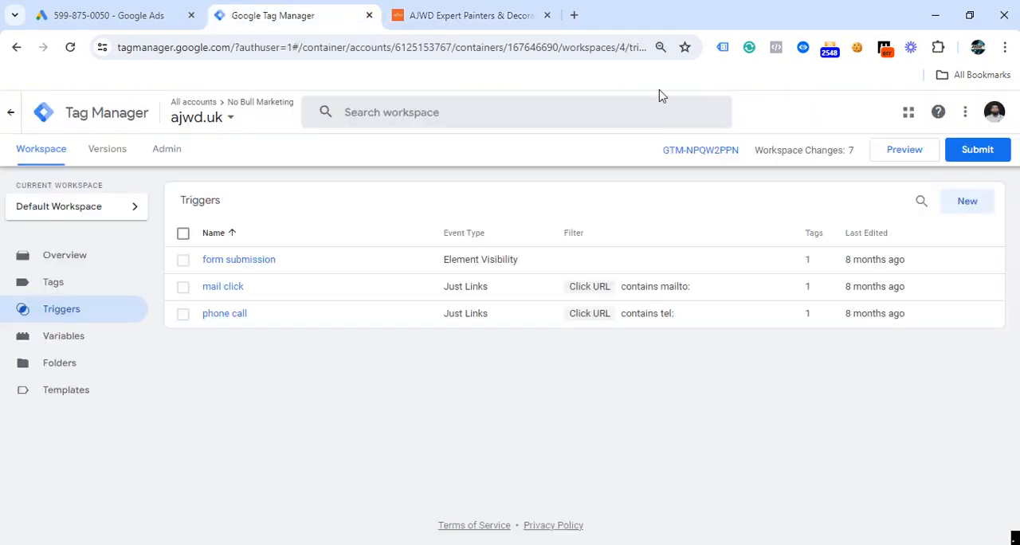
left_click(903, 151)
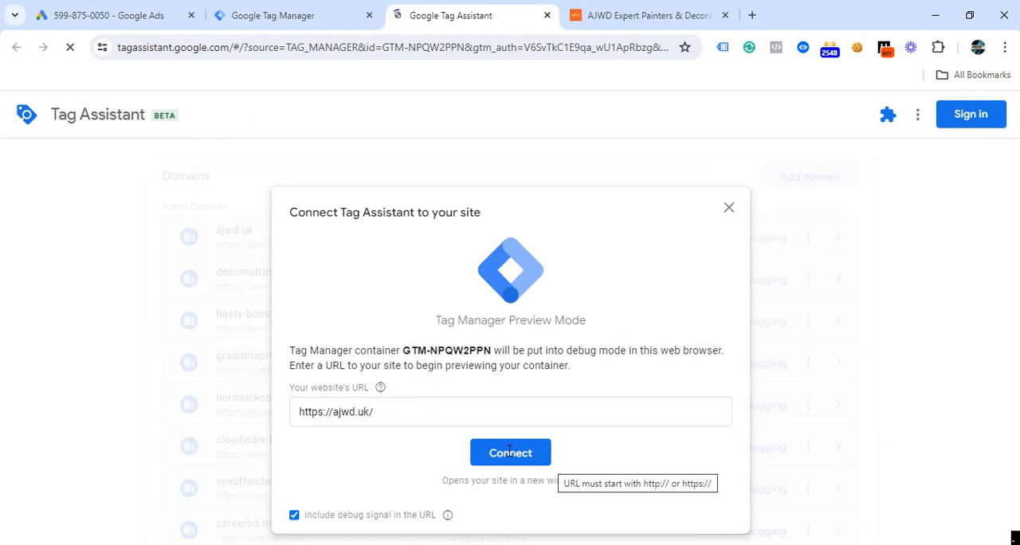
left_click(509, 451)
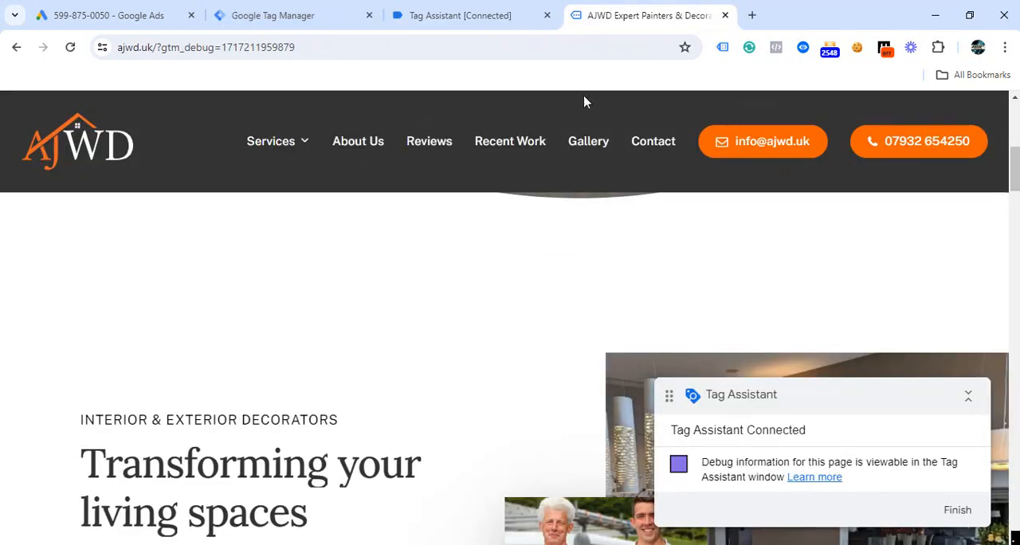
left_click(444, 14)
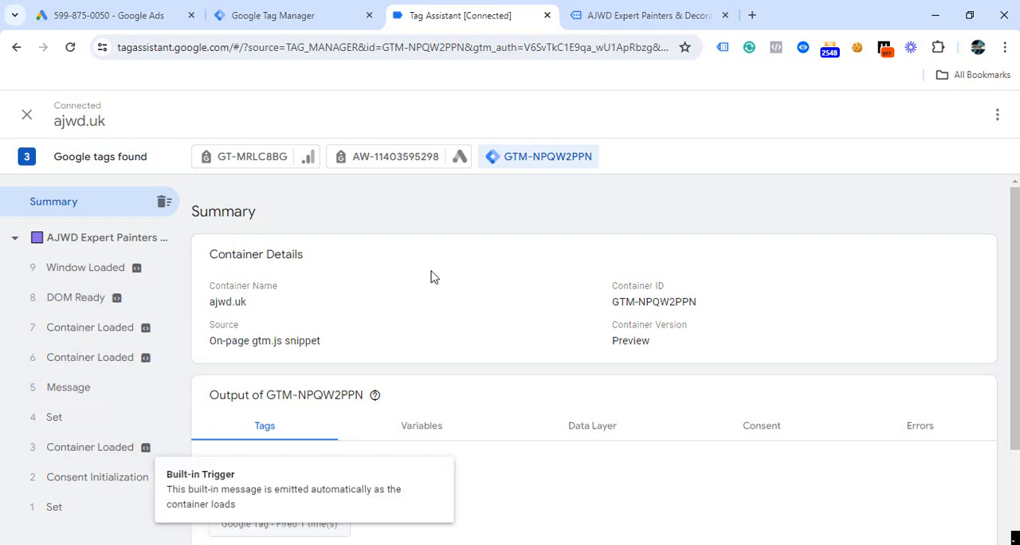
- Test the header's phone number link on the connected ajwd.uk site and decline opening the calling application
left_click(649, 24)
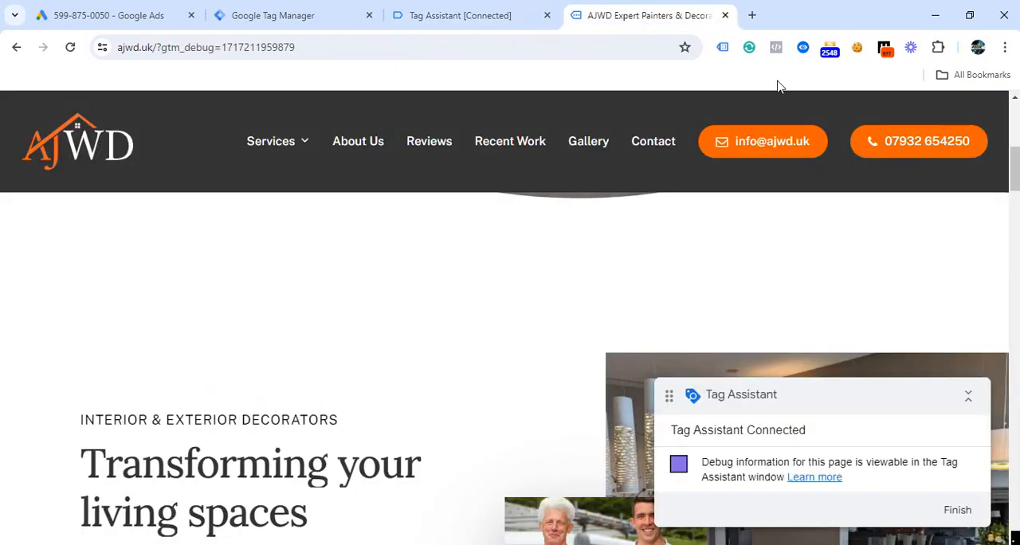
left_click(913, 151)
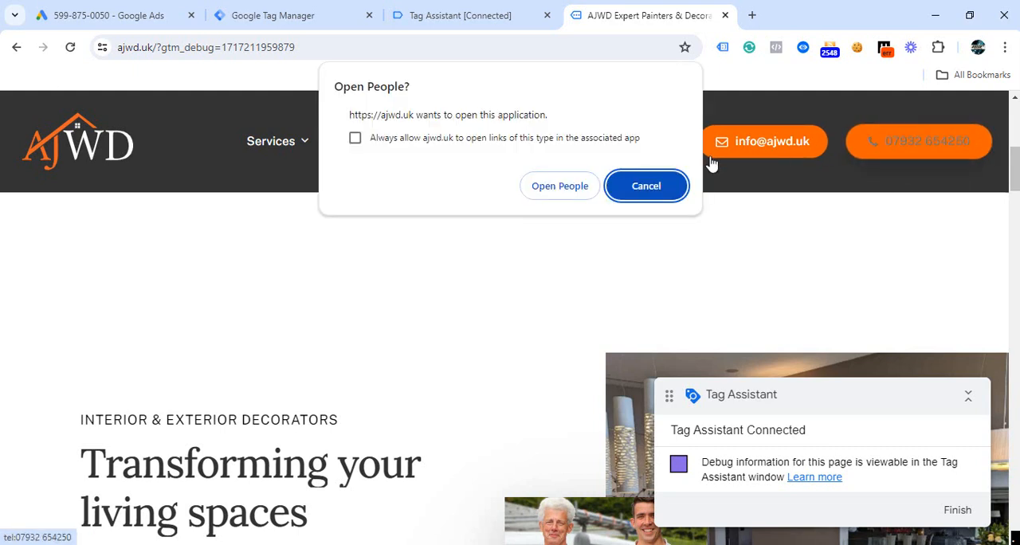
left_click(646, 192)
- In Tag Assistant, examine the variables of the Outbound Clicks event, especially the Click Text and Click URL values
left_click(470, 26)
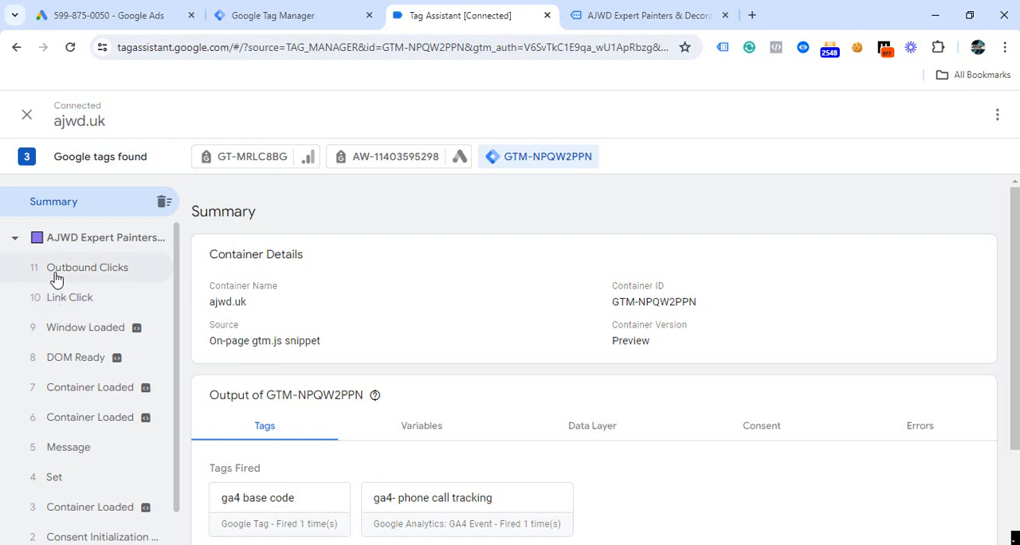
left_click(95, 278)
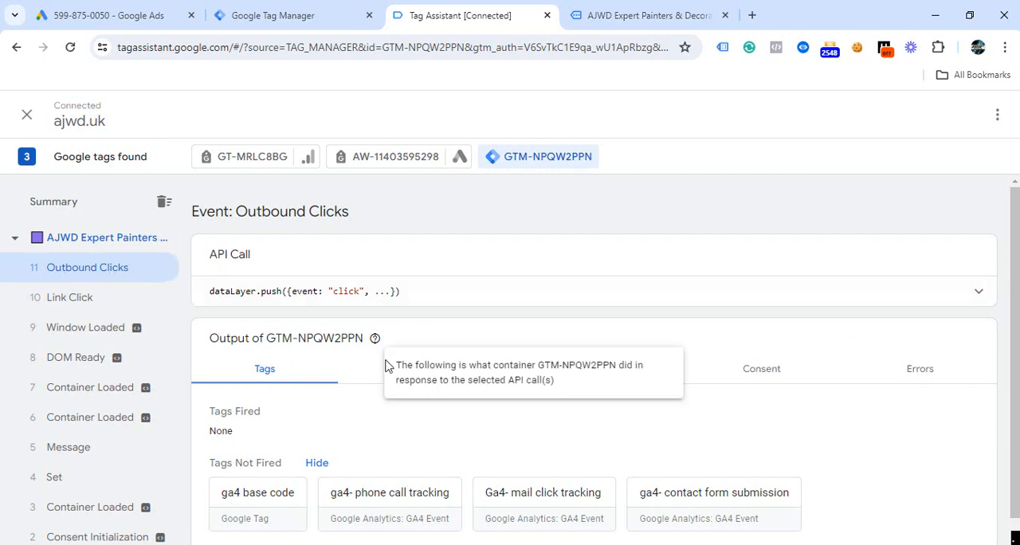
left_click(422, 379)
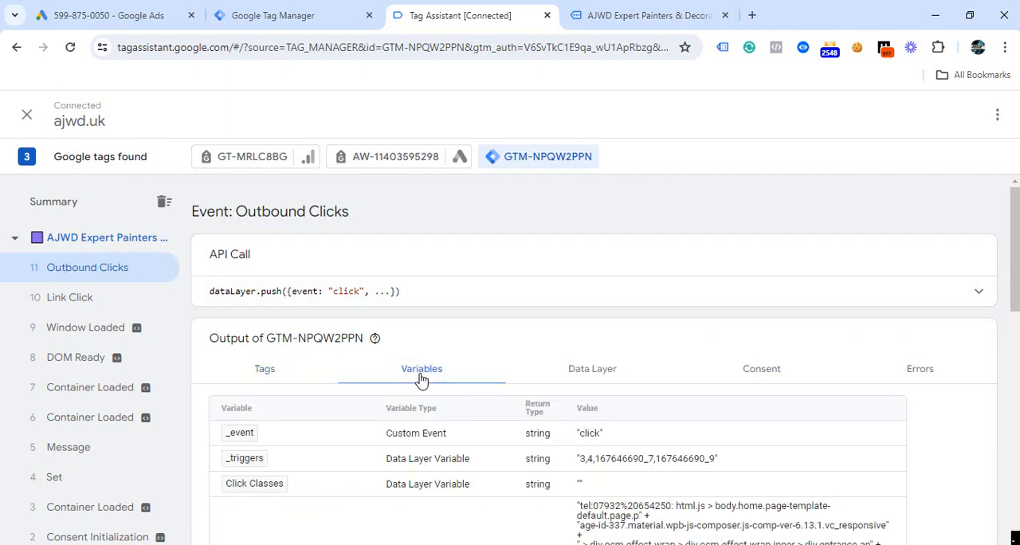
scroll(548, 372, "down", 3)
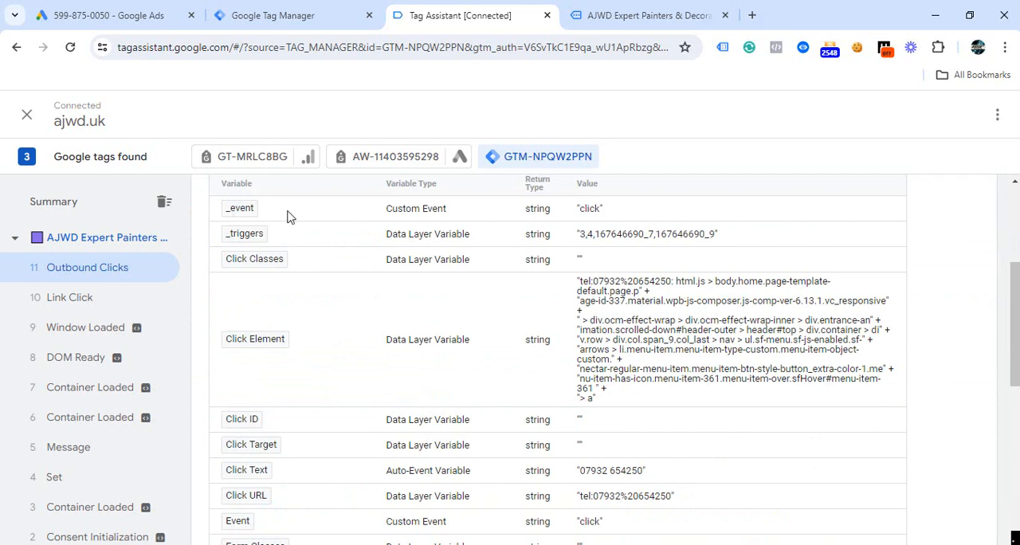
scroll(653, 341, "down", 3)
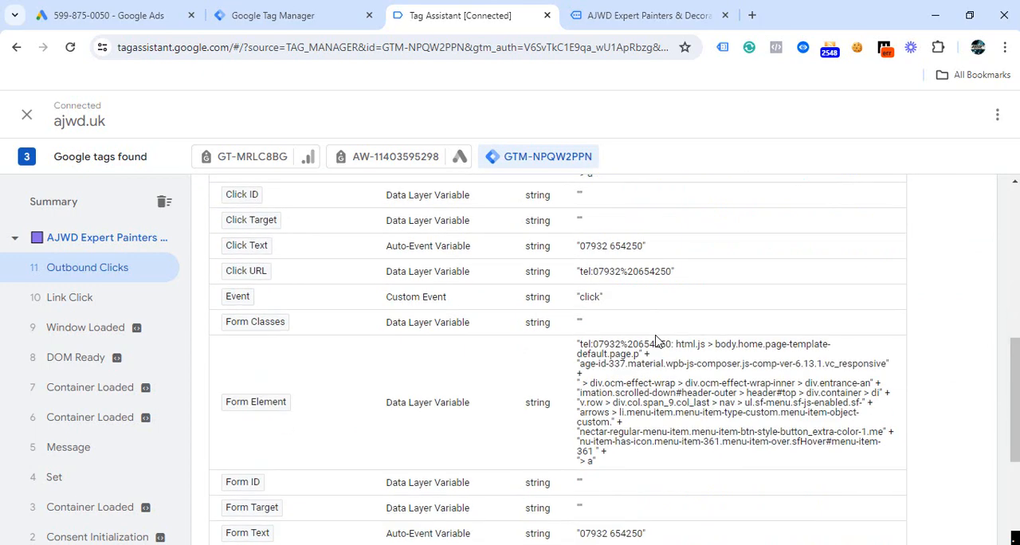
scroll(333, 261, "up", 3)
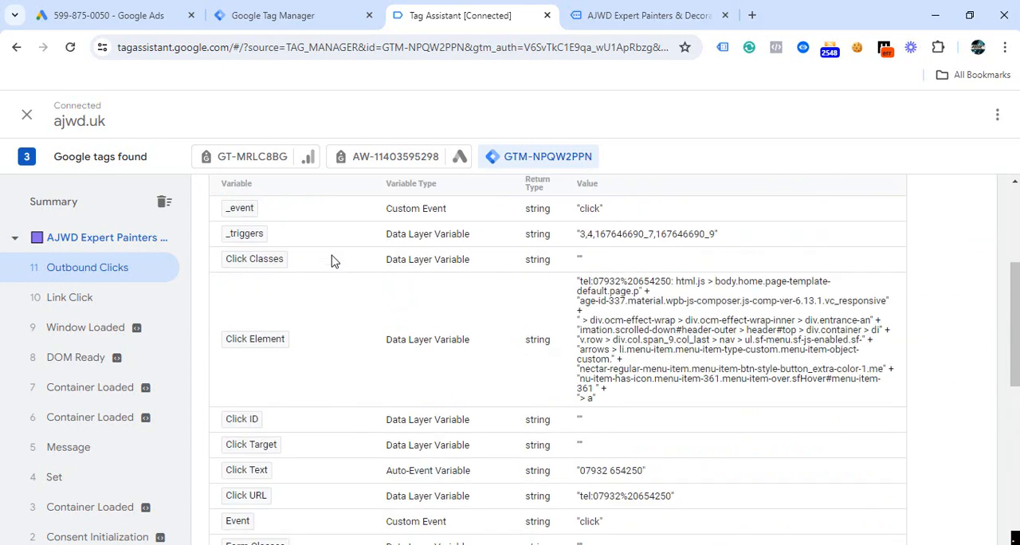
- Review the remaining click, form and page variables recorded for the Outbound Clicks event
scroll(340, 268, "down", 3)
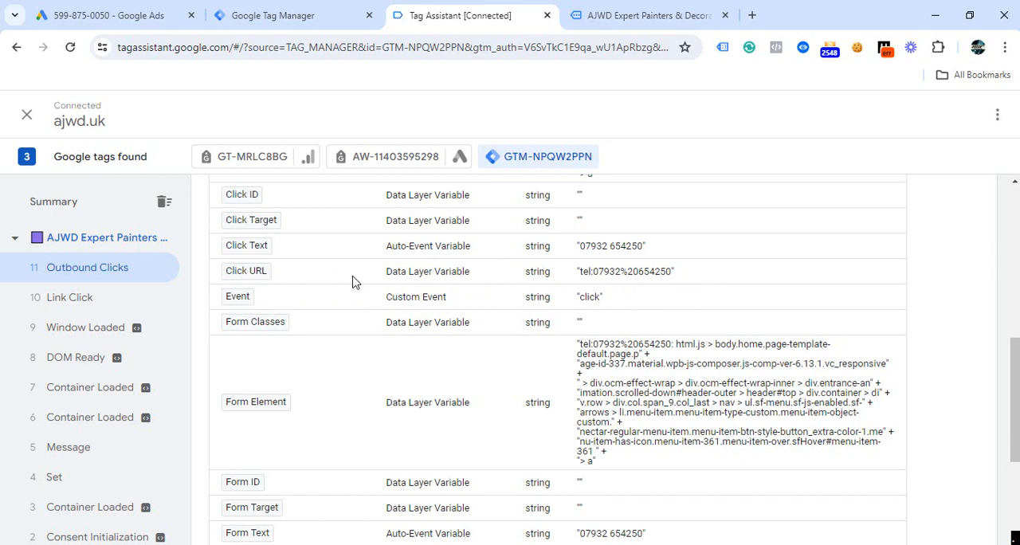
scroll(355, 282, "up", 3)
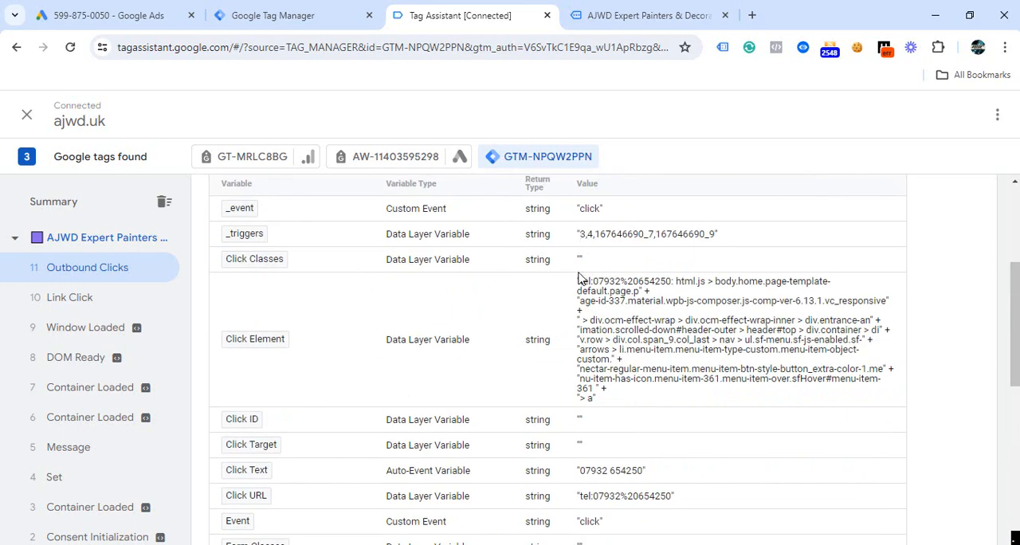
scroll(575, 370, "down", 3)
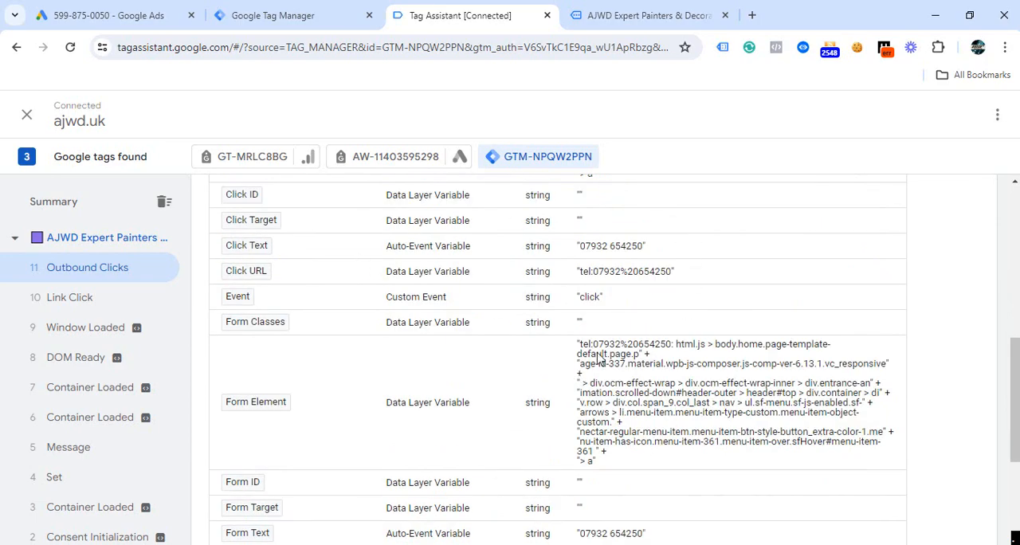
scroll(547, 350, "down", 3)
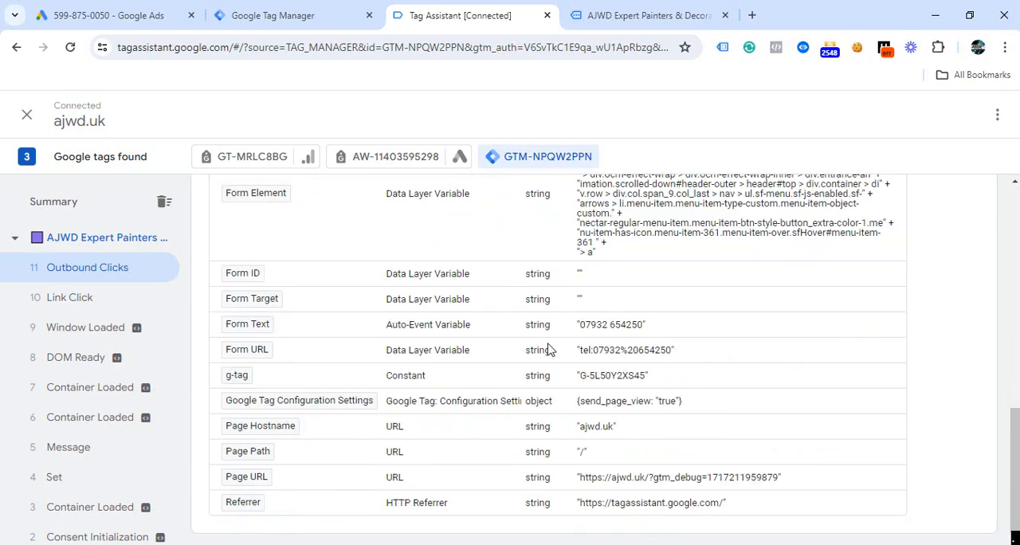
scroll(546, 350, "up", 3)
scroll(548, 349, "down", 3)
scroll(535, 359, "up", 3)
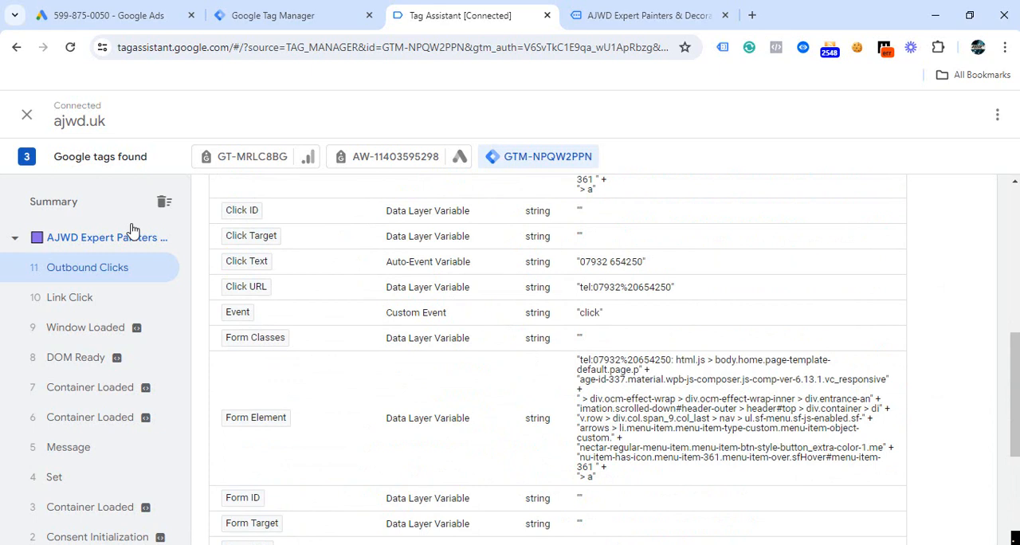
- Switch to Google Tag Manager and start a new trigger named "phone call click Triger"
left_click(282, 22)
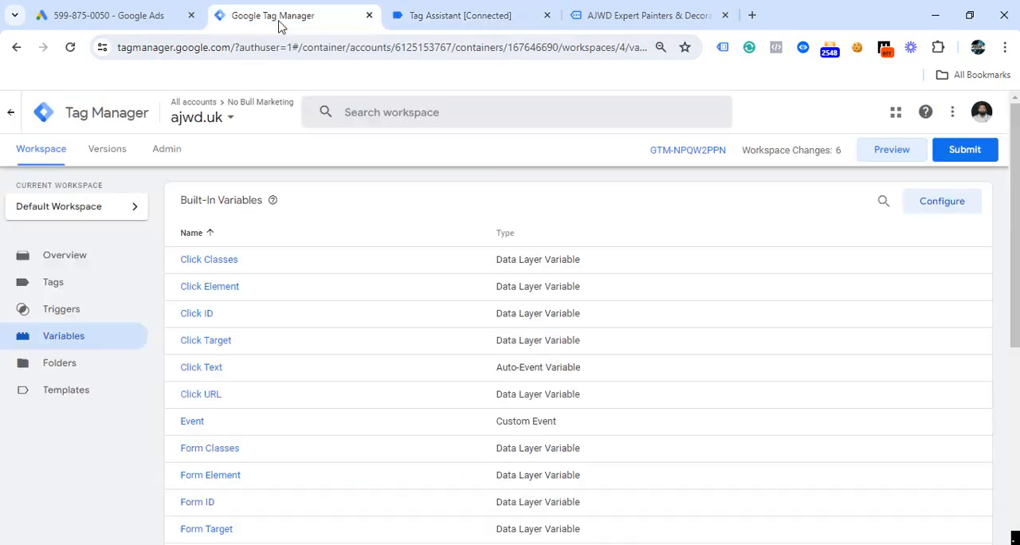
left_click(64, 311)
left_click(911, 201)
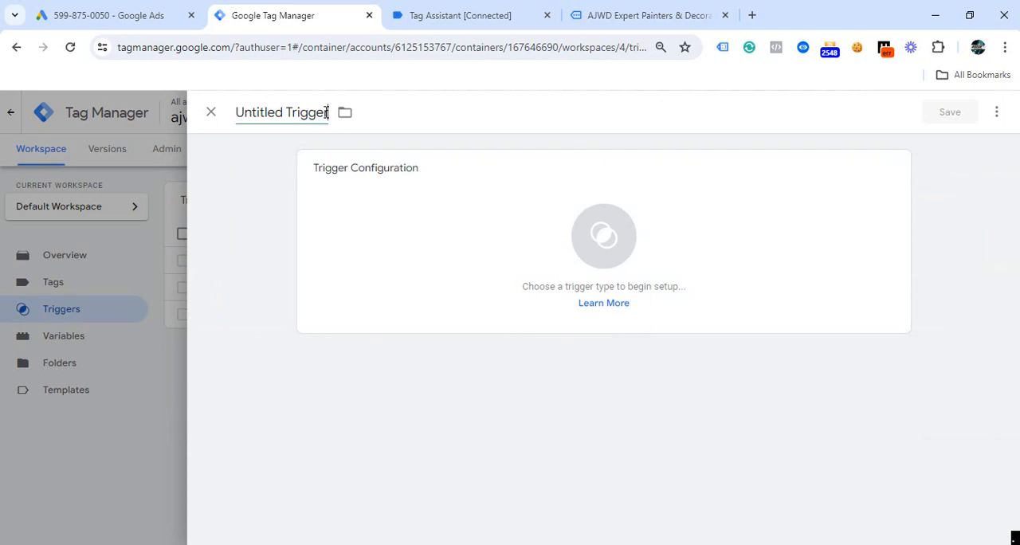
left_click(326, 112)
key("BackSpace")
key("BackSpace")
key("BackSpace")
key("BackSpace")
key("BackSpace")
key("BackSpace")
key("BackSpace")
key("BackSpace")
key("BackSpace")
key("BackSpace")
key("BackSpace")
key("BackSpace")
key("BackSpace")
key("BackSpace")
key("BackSpace")
key("BackSpace")
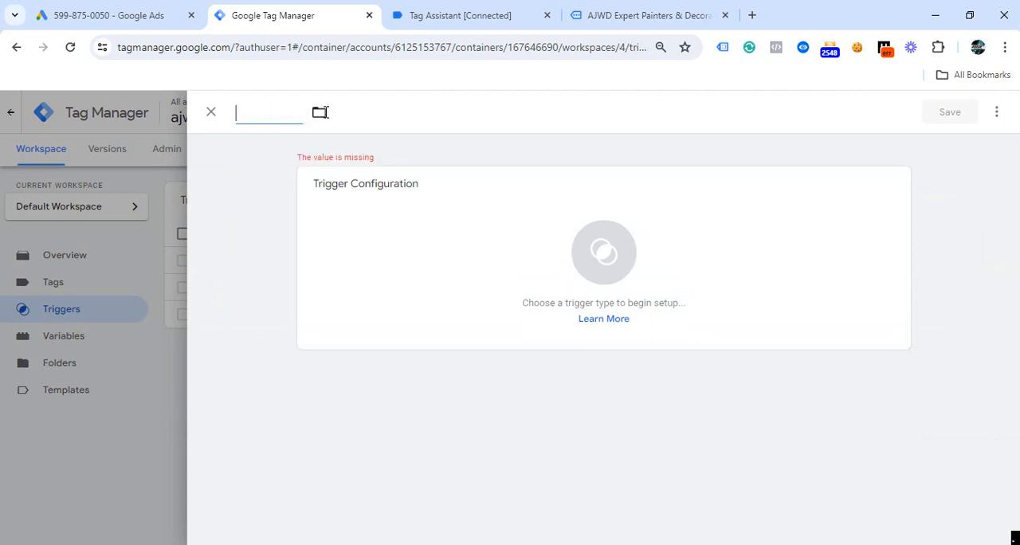
type("phone call click Triger")
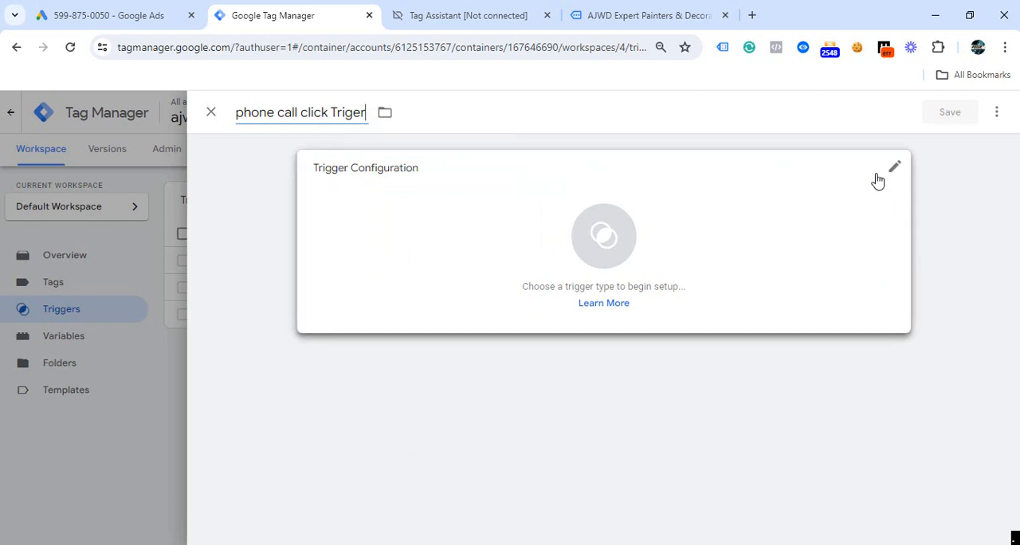
- Set the trigger type to Click - Just Links and make it fire on Some Link Clicks
left_click(896, 170)
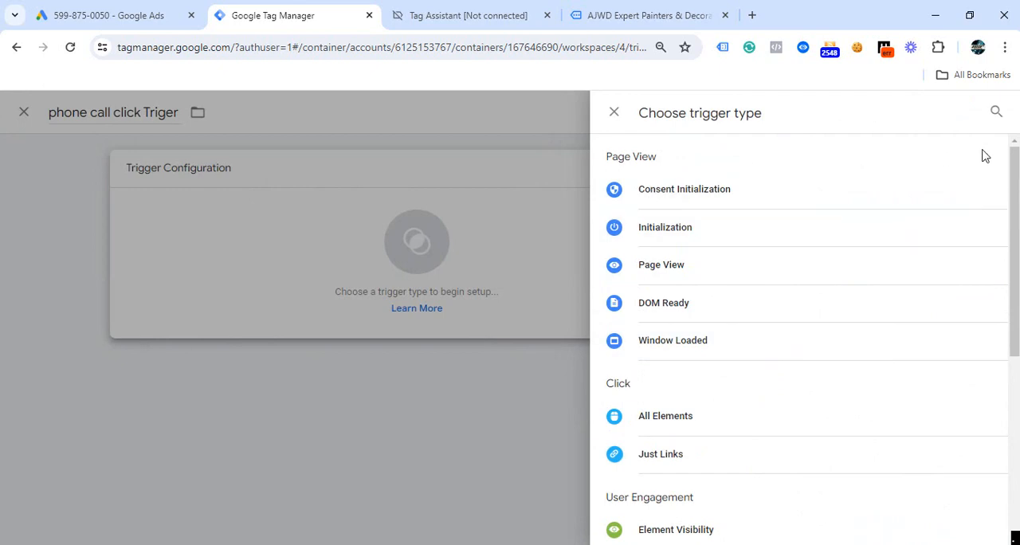
left_click_drag(1017, 193, 1015, 251)
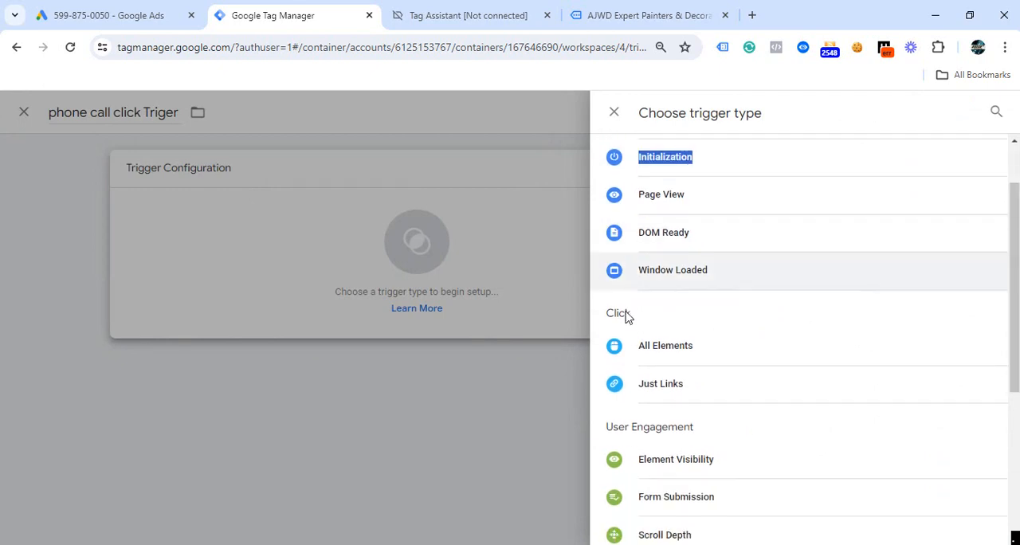
left_click(640, 397)
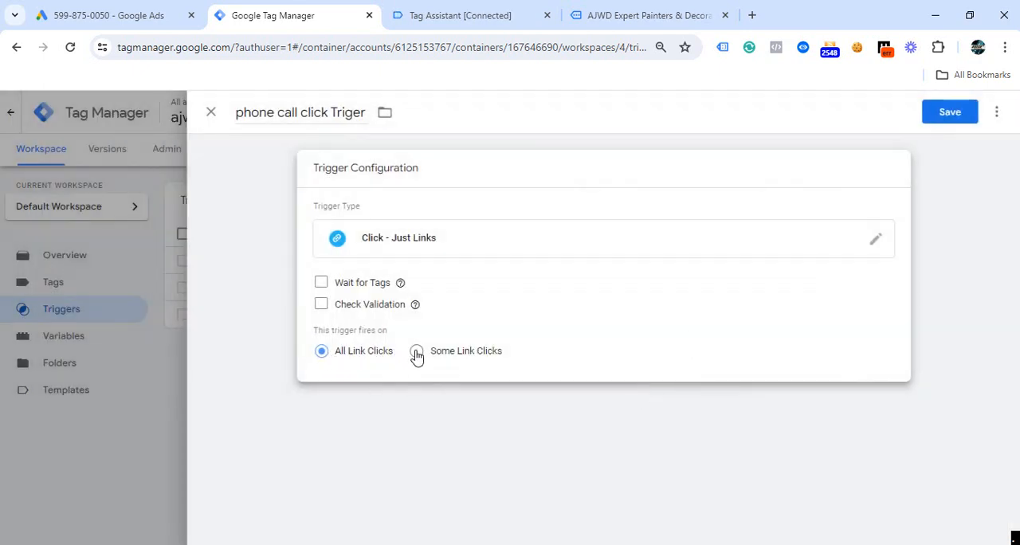
left_click(416, 354)
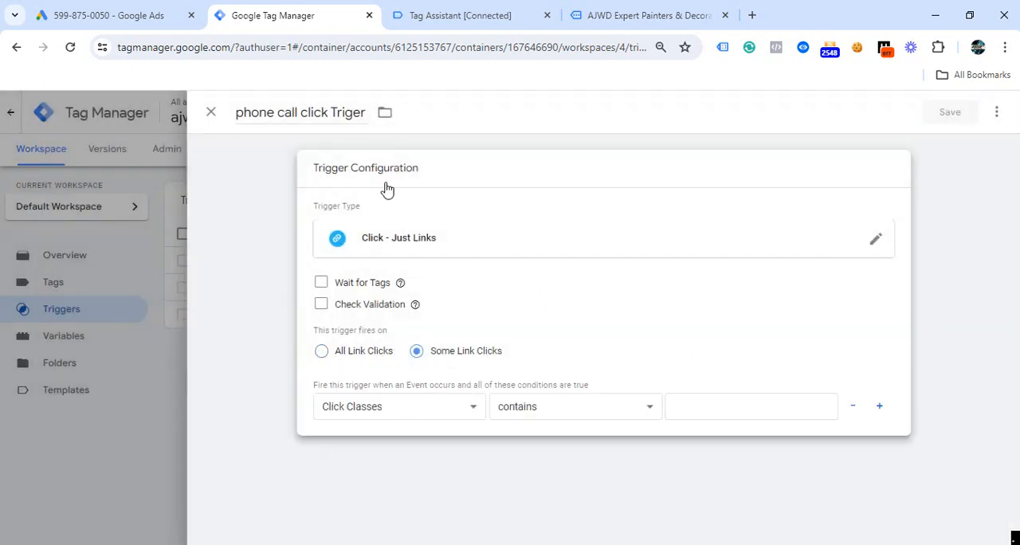
- In Tag Assistant, copy the "tel:" prefix from the Click URL value of the Outbound Clicks event
left_click(491, 24)
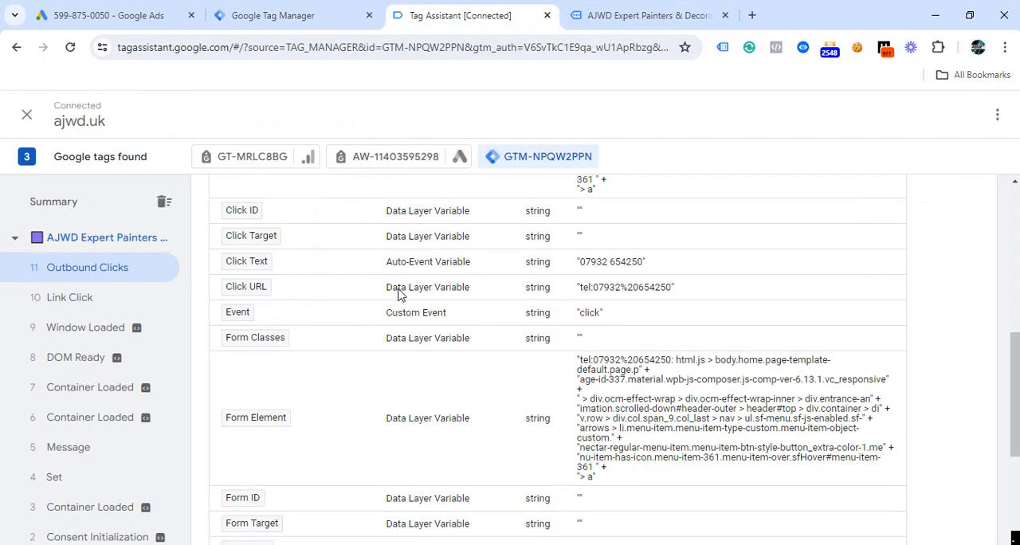
left_click_drag(580, 294, 677, 303)
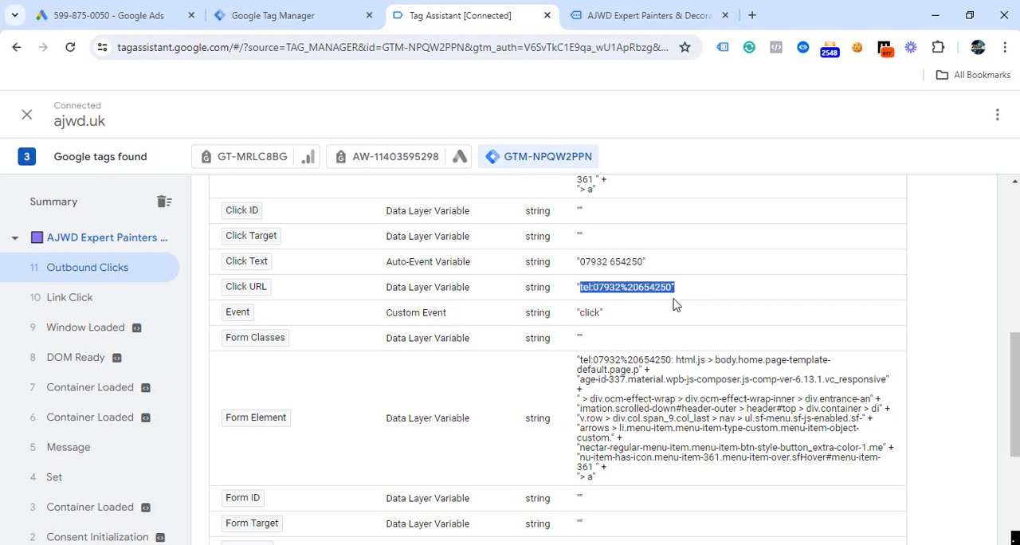
left_click(710, 299)
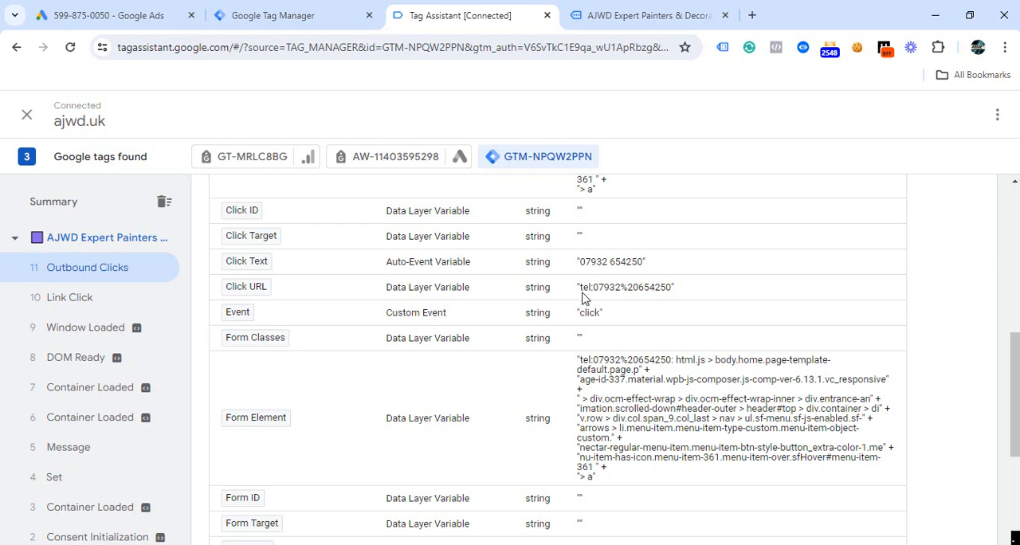
left_click_drag(589, 295, 581, 295)
right_click(584, 295)
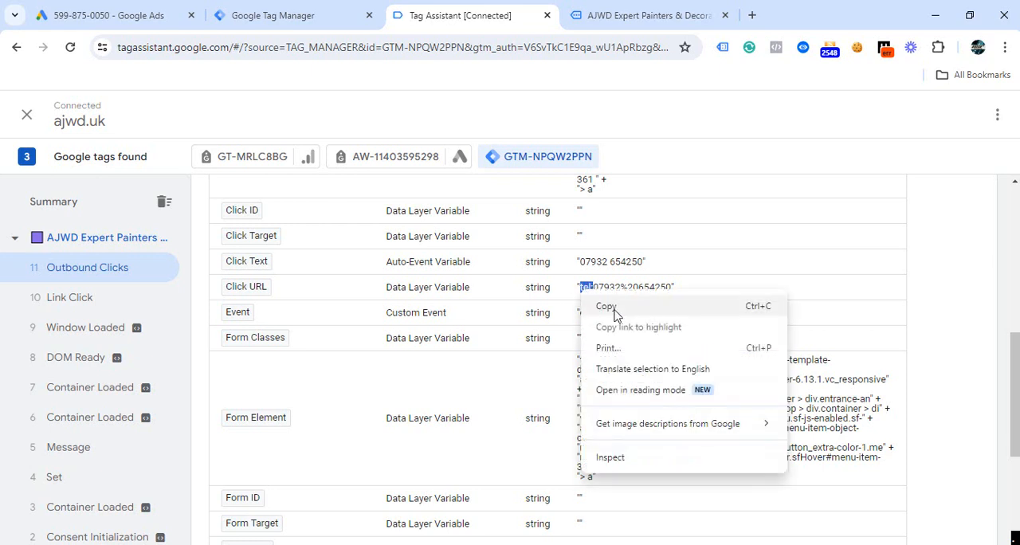
left_click(614, 309)
- Back in Google Tag Manager, set the trigger's firing condition to Click URL contains "tel:"
left_click(248, 16)
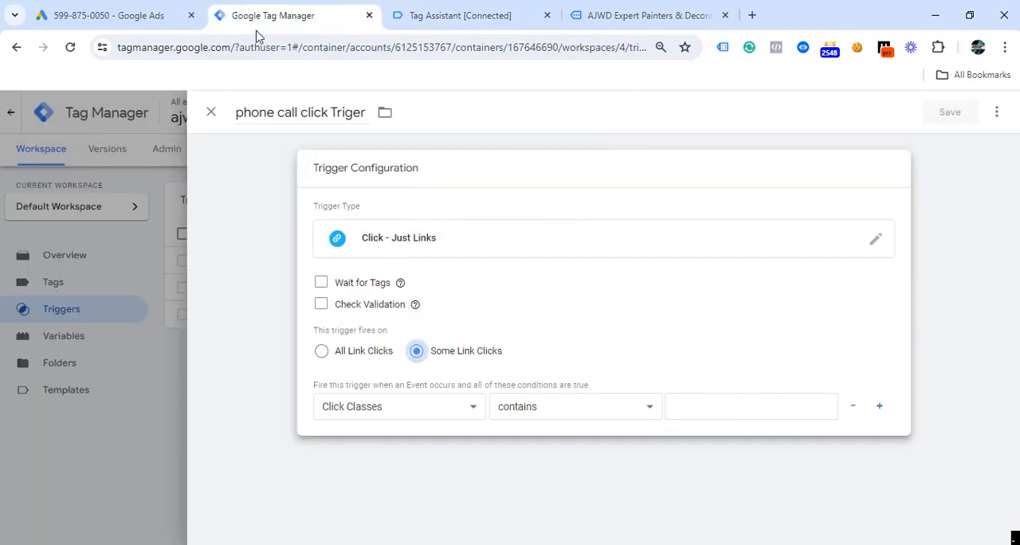
left_click(422, 410)
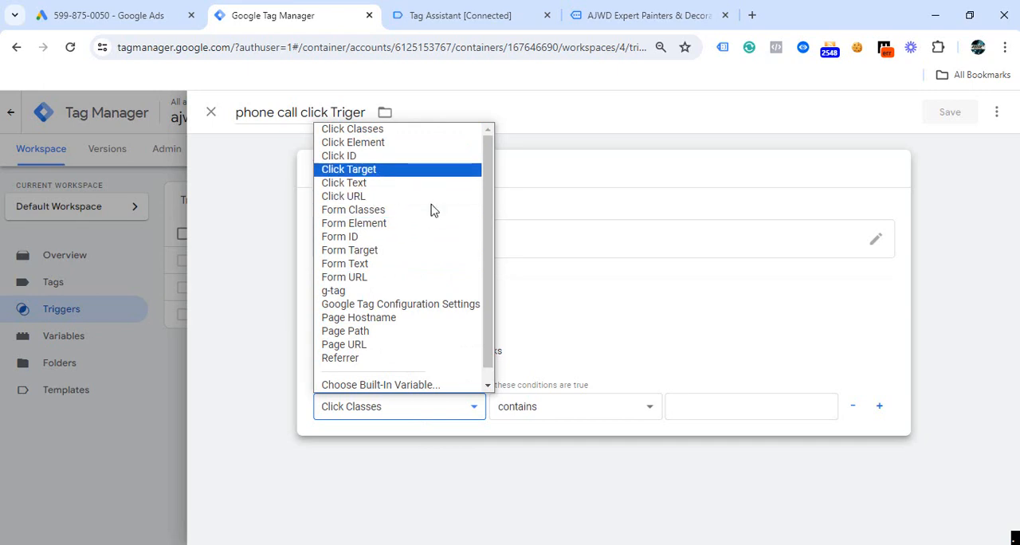
left_click(355, 198)
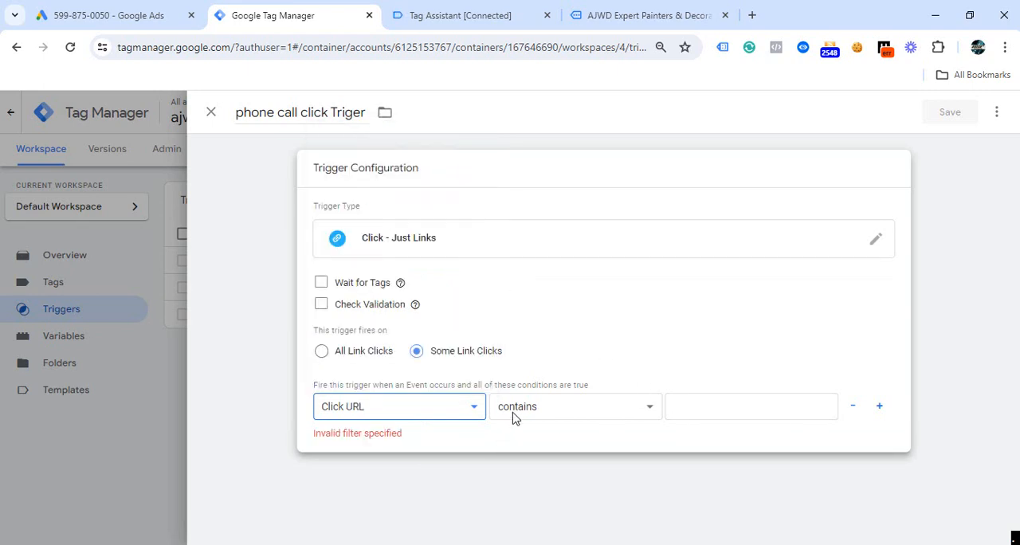
left_click(686, 410)
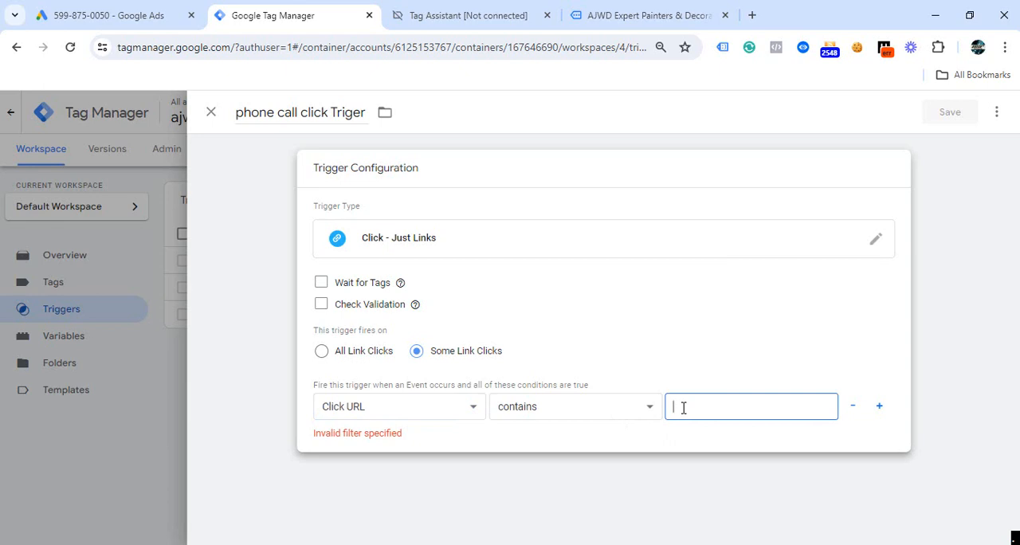
type("tel:")
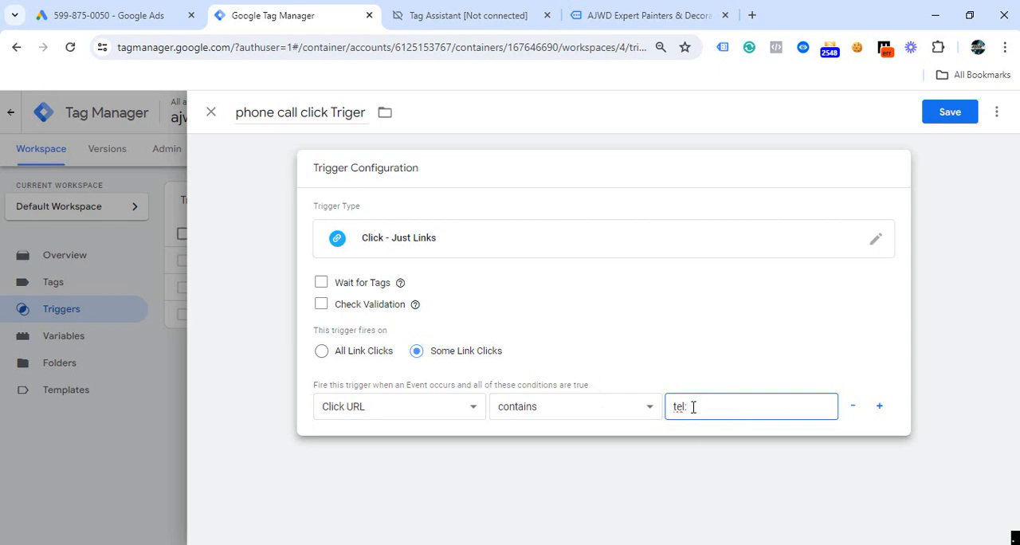
- Check the comparison operators offered for the Click URL condition, keep "contains", and save the trigger
left_click(635, 413)
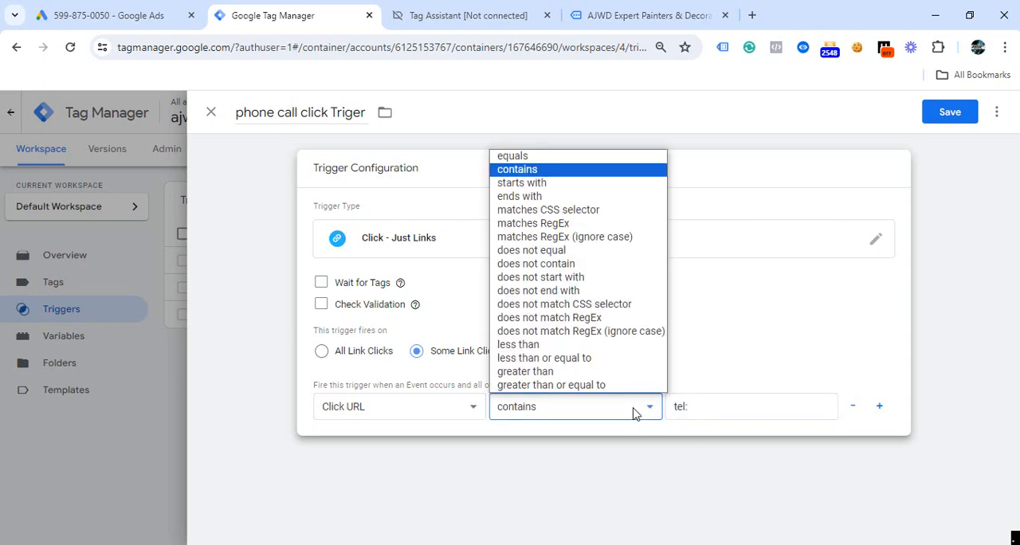
left_click(696, 408)
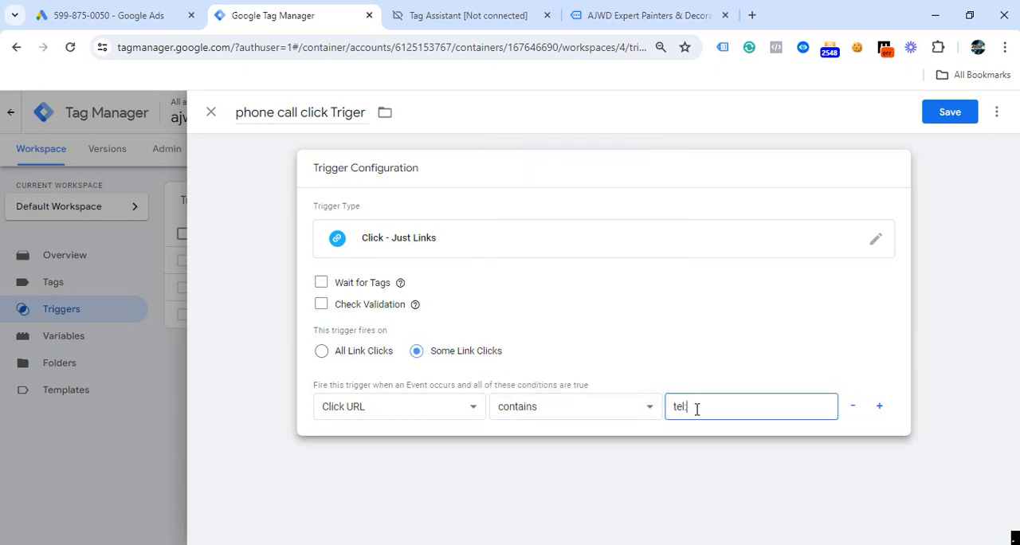
left_click(470, 15)
left_click(291, 15)
left_click(602, 413)
left_click(810, 385)
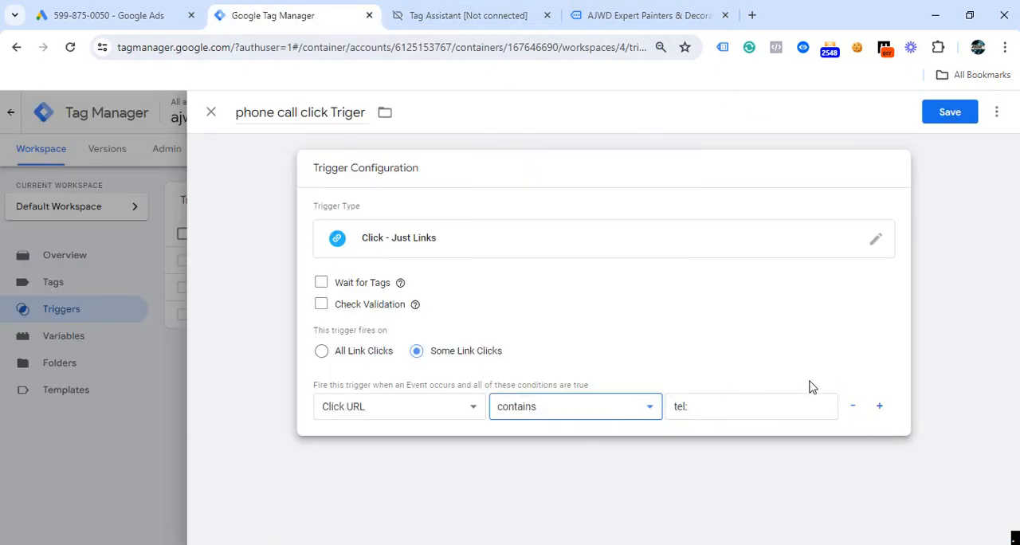
left_click(621, 414)
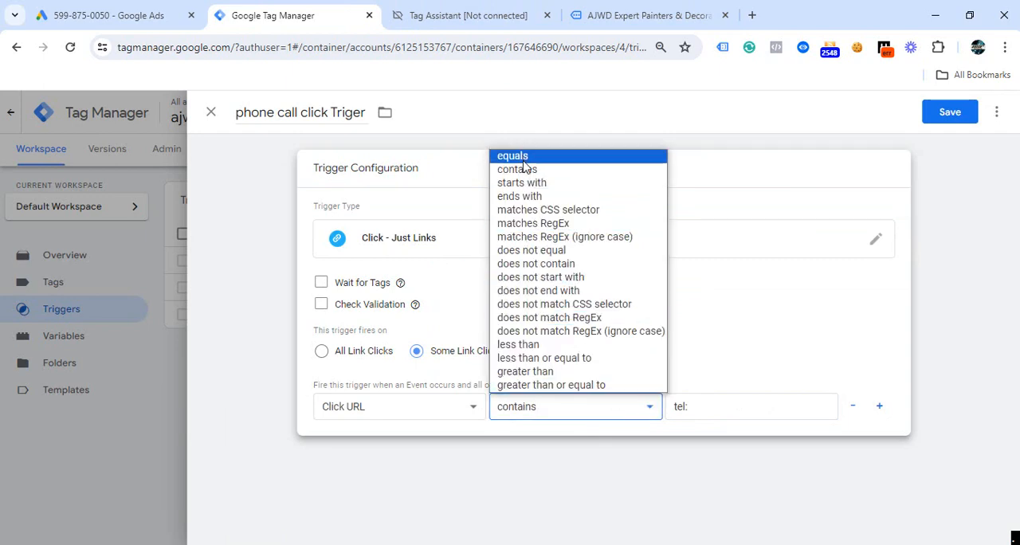
left_click(893, 173)
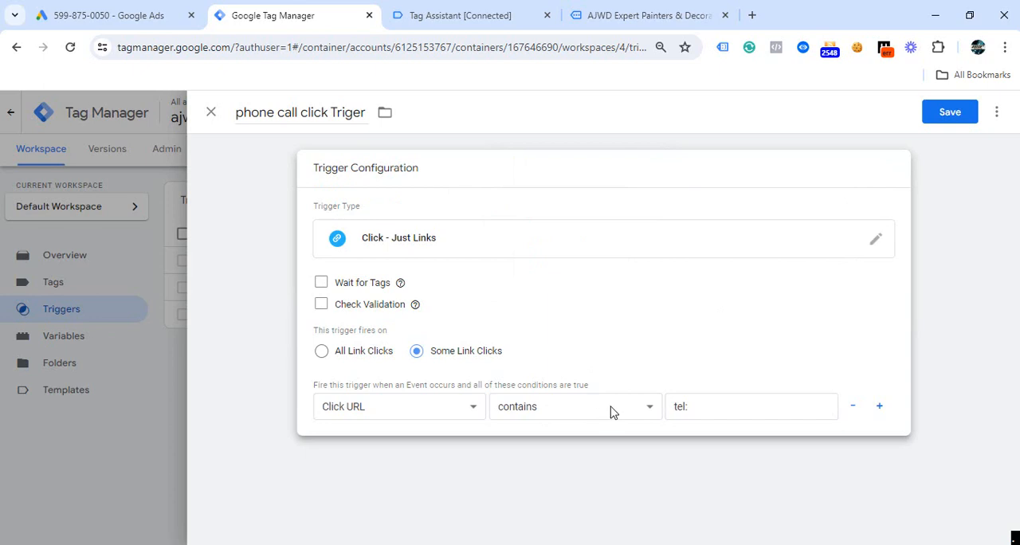
left_click(960, 116)
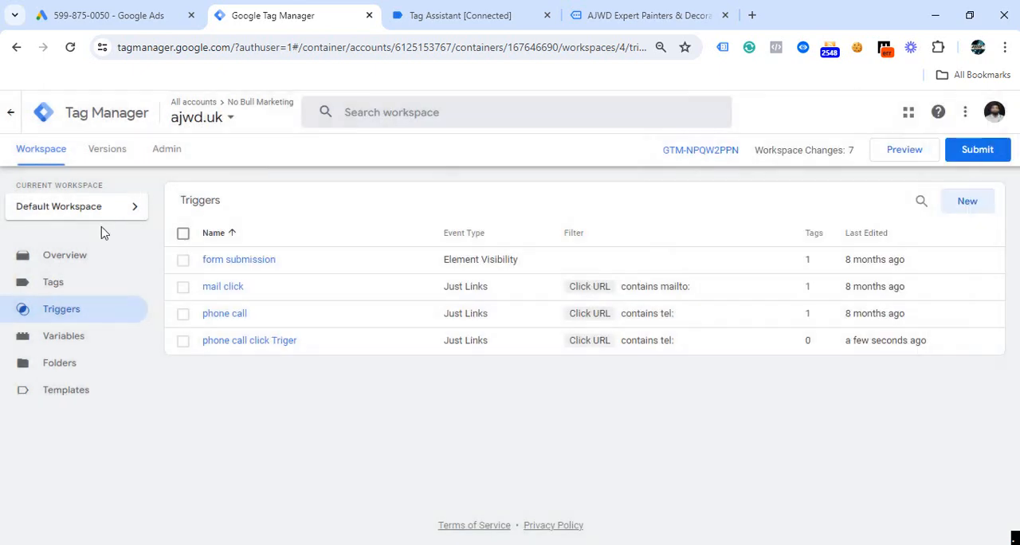
- Start a new tag and set its type to Google Ads Conversion Tracking
left_click(57, 283)
left_click(967, 202)
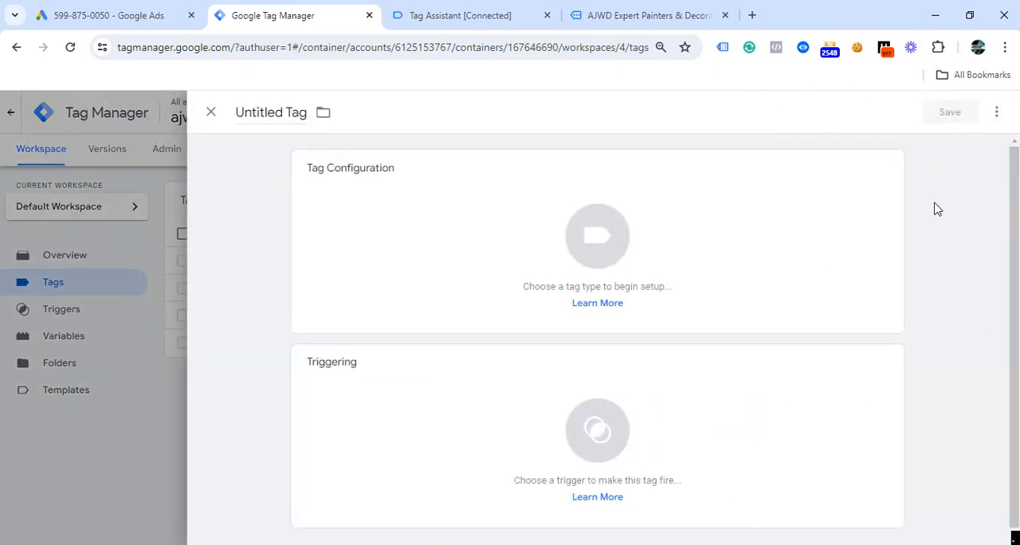
left_click(889, 172)
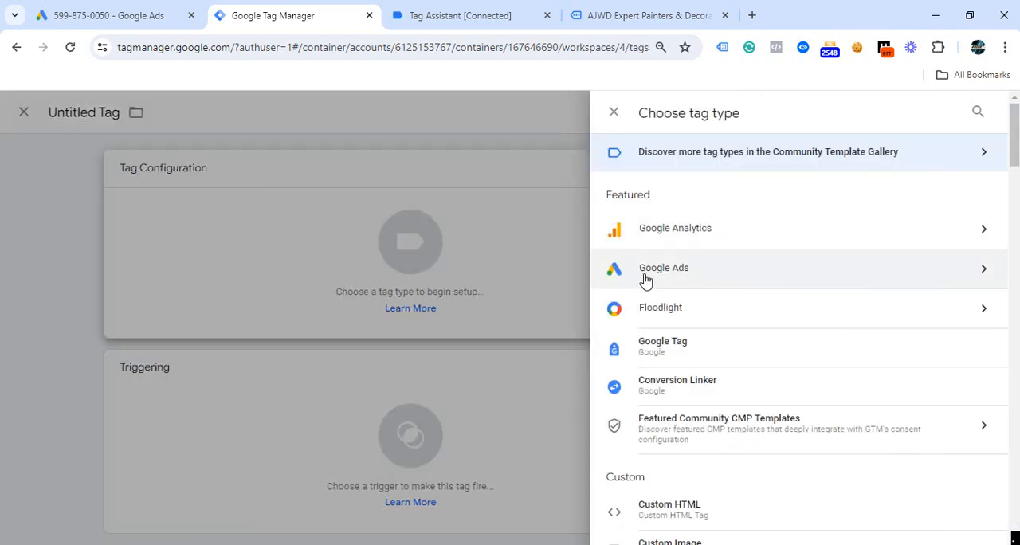
left_click(645, 275)
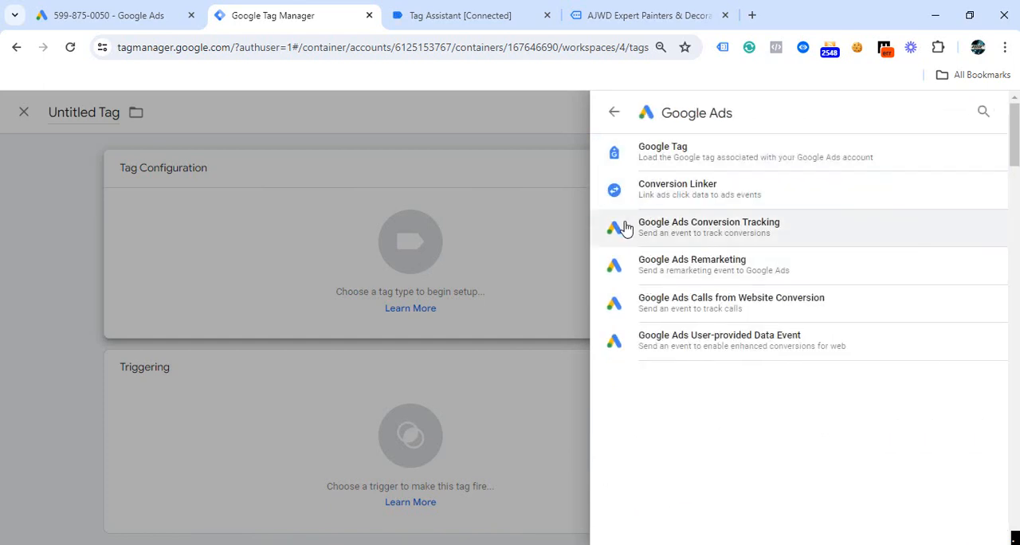
left_click(710, 232)
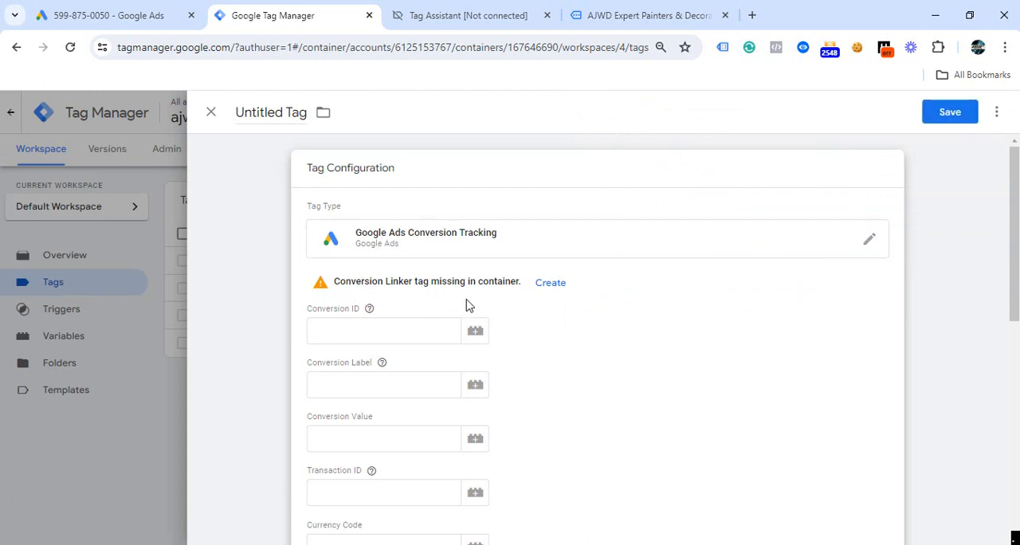
- Create the missing Conversion Linker tag with its All Pages trigger and save it under the name "Conversion Linker"
scroll(478, 301, "down", 1)
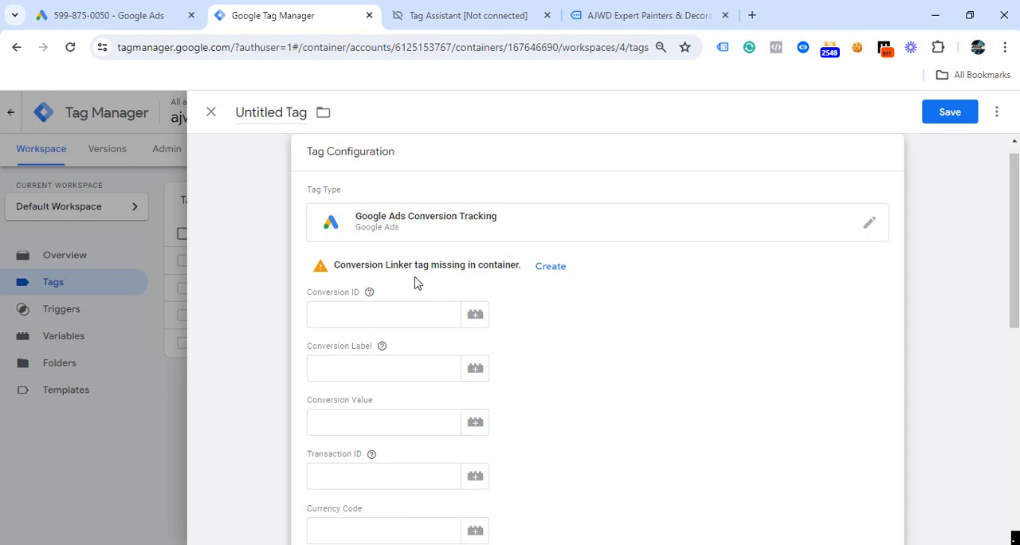
left_click(550, 268)
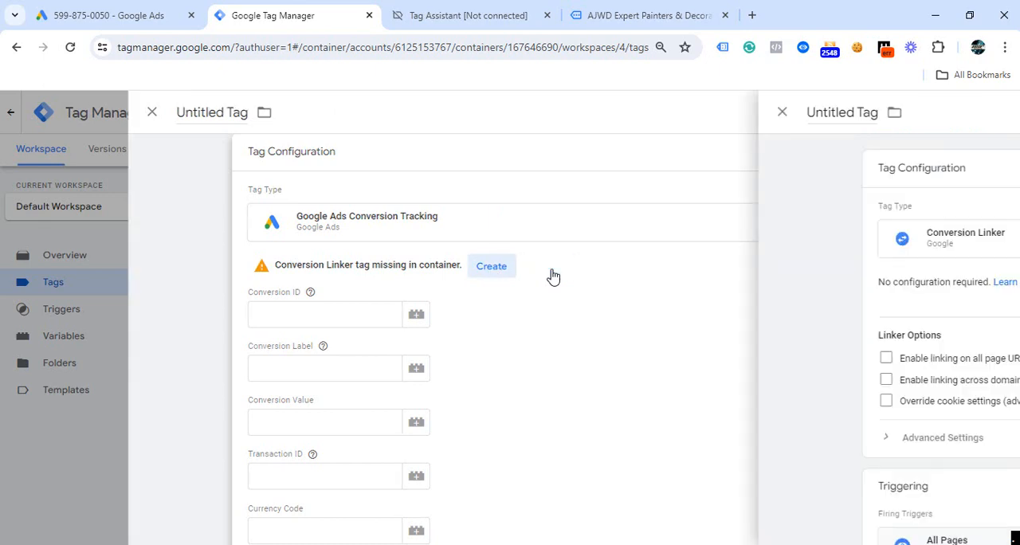
scroll(593, 306, "down", 1)
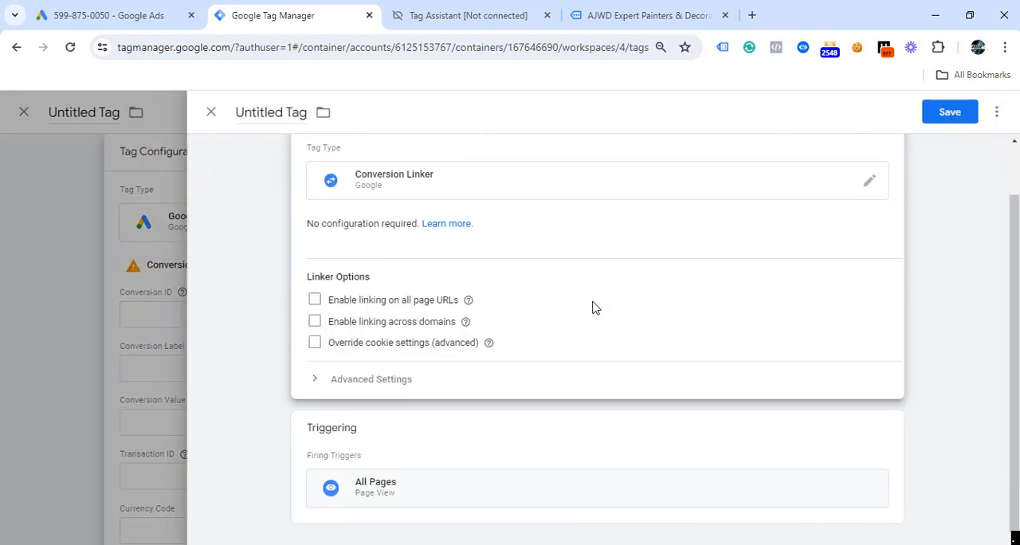
scroll(593, 307, "up", 1)
scroll(637, 289, "down", 1)
scroll(628, 376, "up", 1)
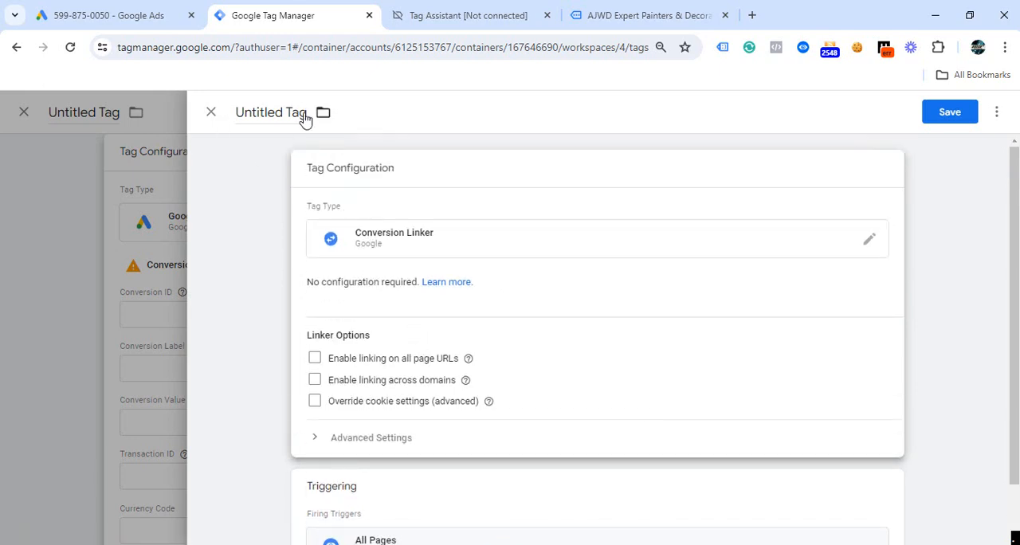
left_click(956, 115)
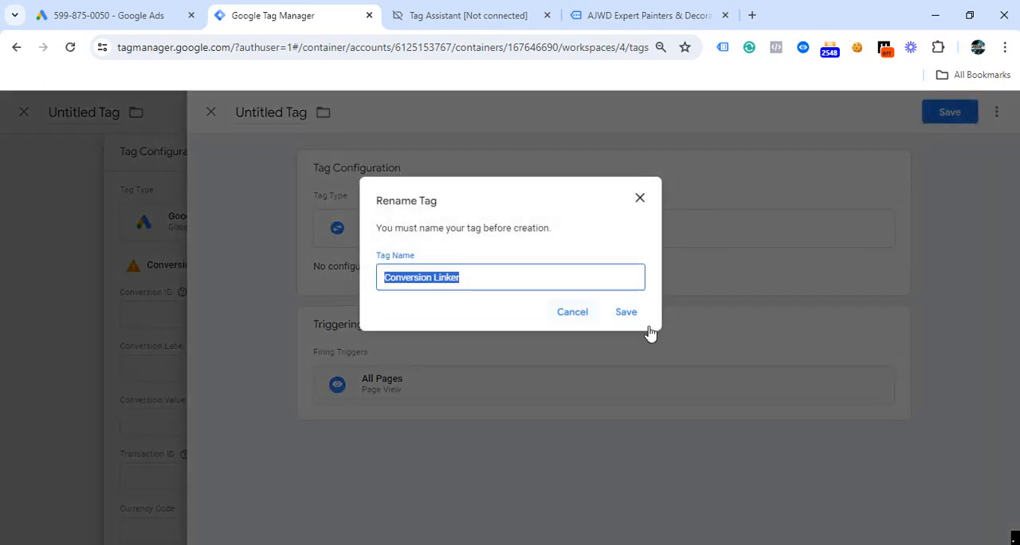
left_click(626, 313)
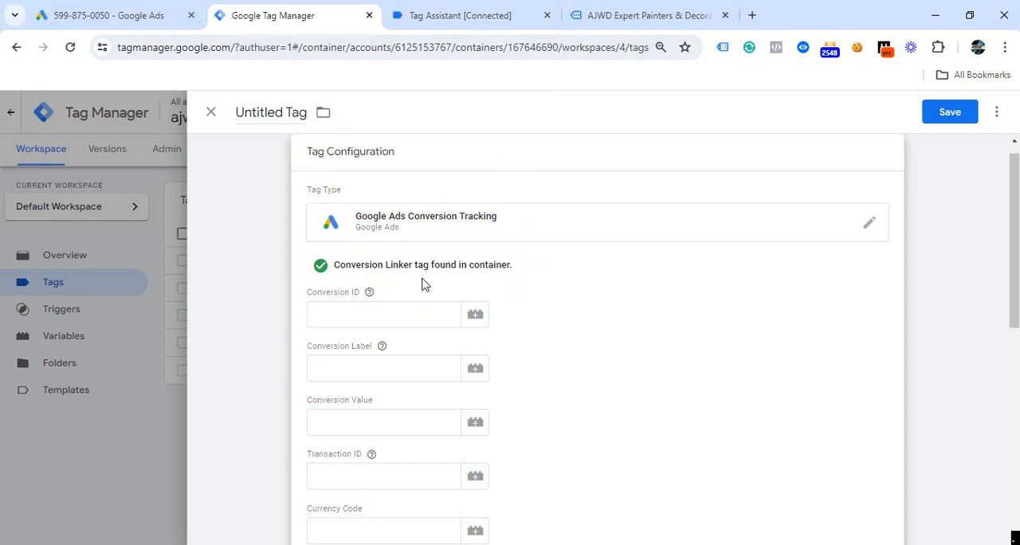
- Copy the conversion ID from the tag setup instructions in Google Ads into the new tag's Conversion ID in Google Tag Manager
left_click(158, 28)
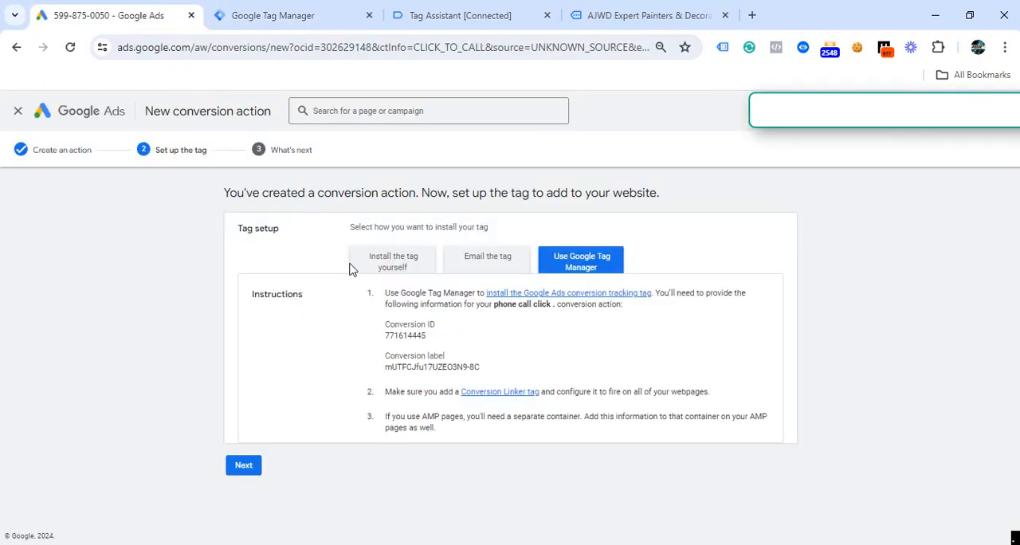
left_click_drag(424, 341, 371, 344)
key("ctrl+c")
left_click(441, 348)
right_click(391, 335)
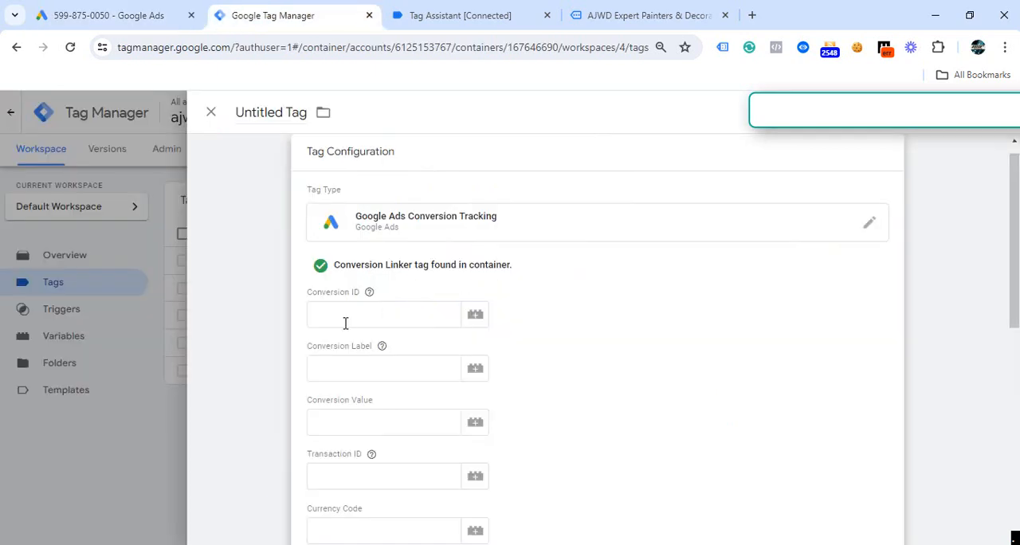
left_click(345, 321)
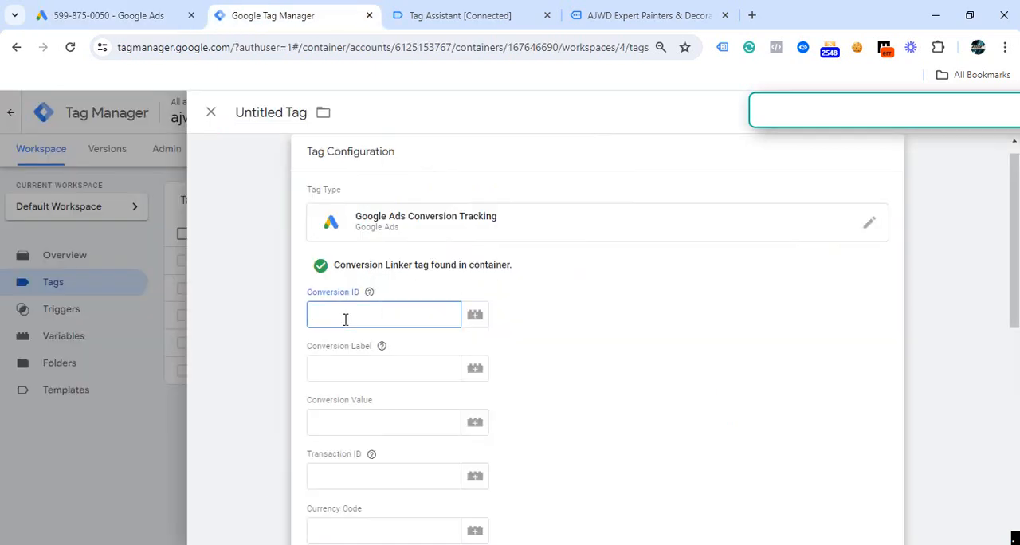
key("ctrl+v")
- Copy the conversion label from Google Ads into the tag's Conversion Label in Google Tag Manager
left_click(159, 17)
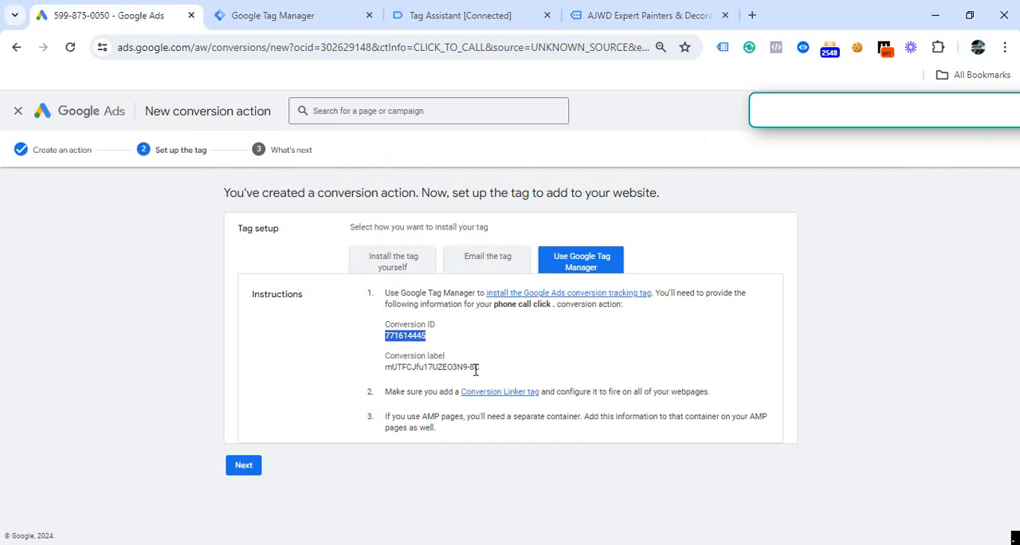
left_click_drag(481, 367, 385, 367)
left_click(273, 15)
left_click(329, 369)
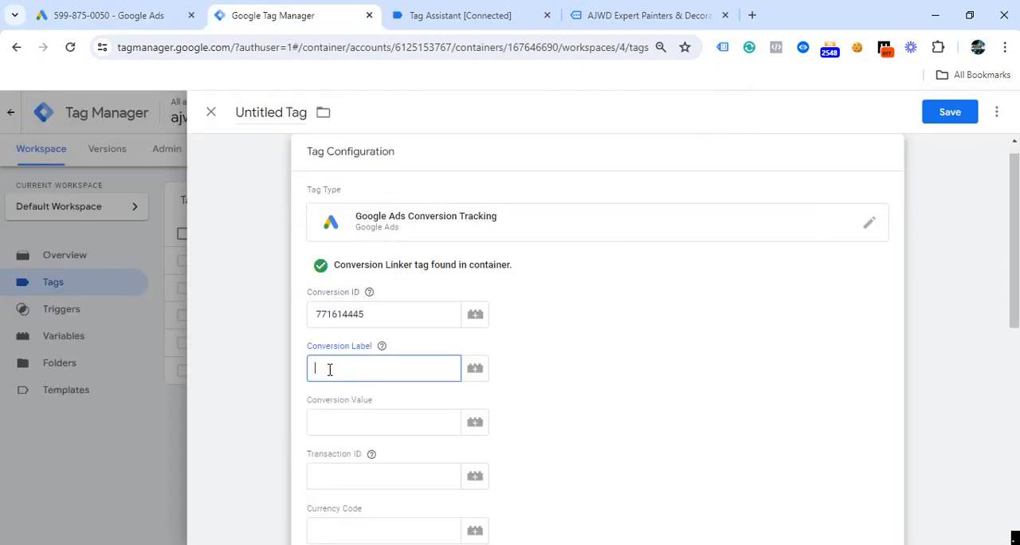
- Assign "phone call click Triger" as the firing trigger of the Google Ads conversion tag
scroll(478, 414, "down", 10)
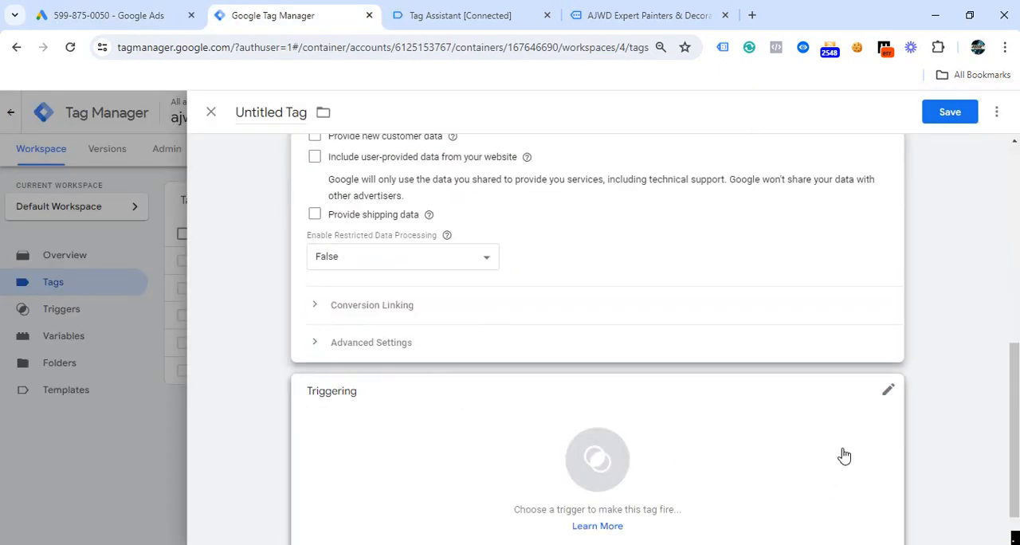
left_click(887, 394)
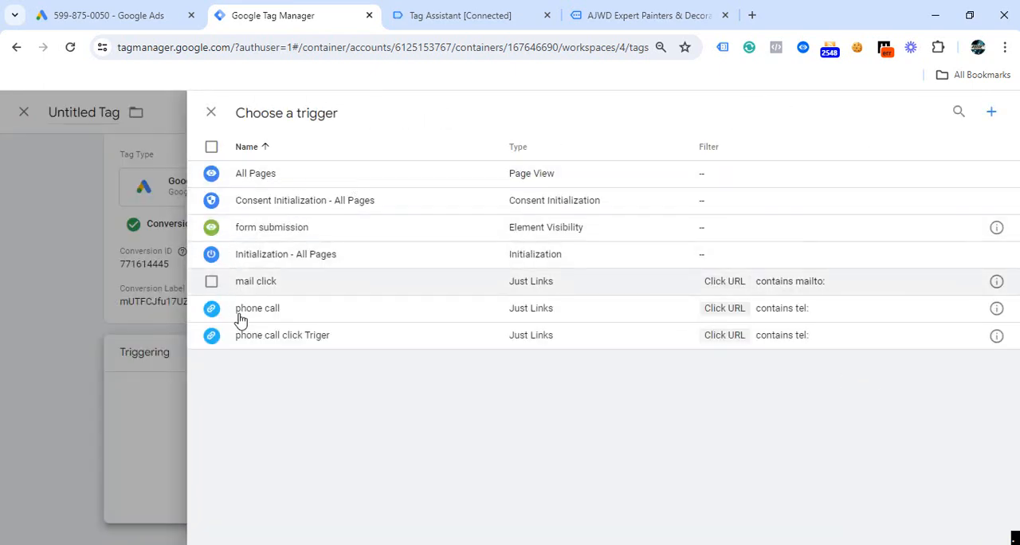
left_click(293, 342)
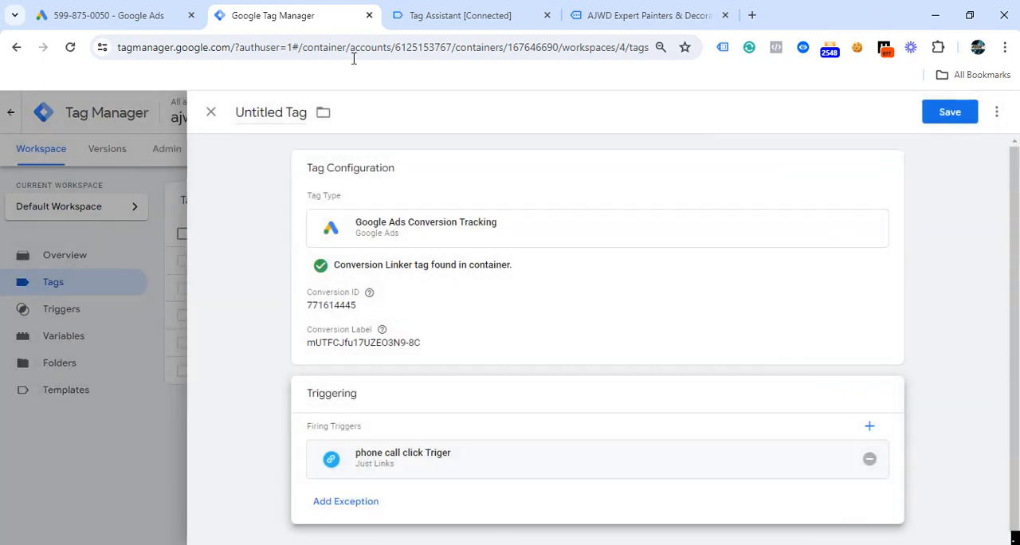
- Name the tag "google ads phone call tracking" and save it
left_click(292, 116)
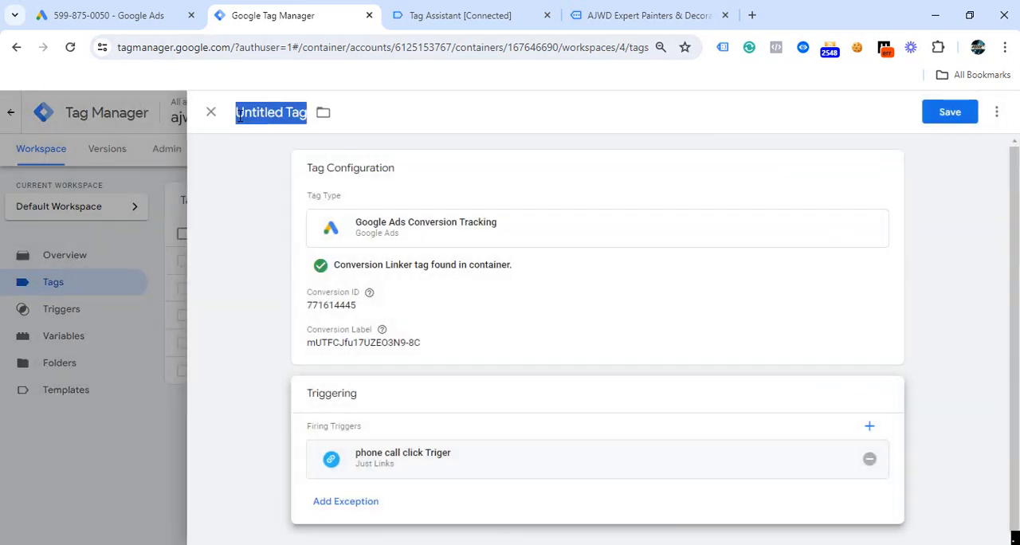
key("BackSpace")
type("google")
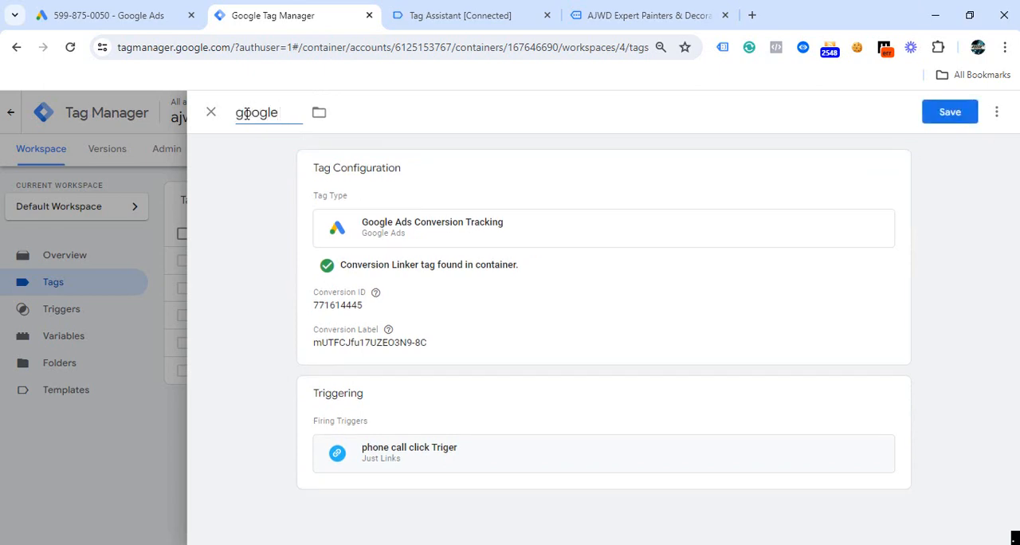
type(" ads phone c")
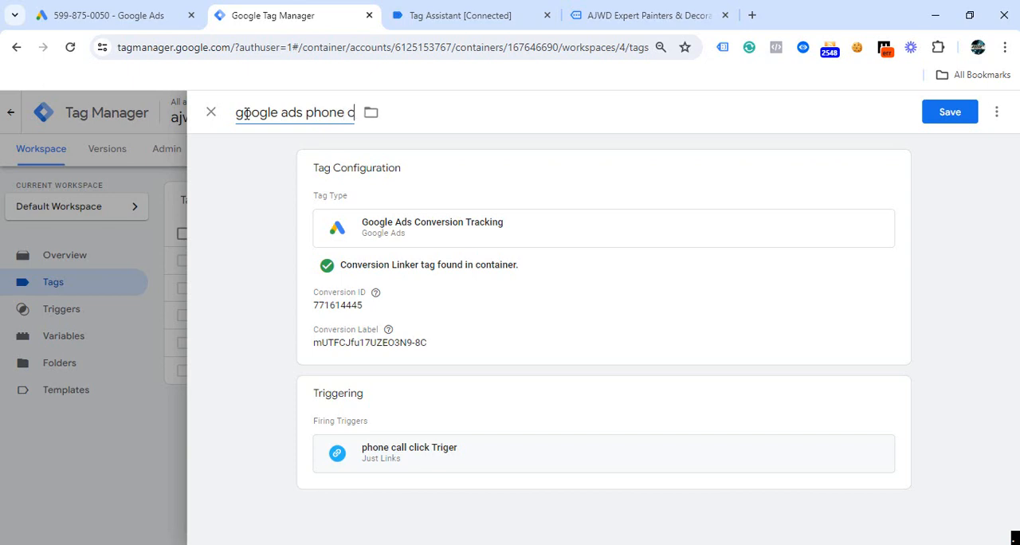
type("all tracking")
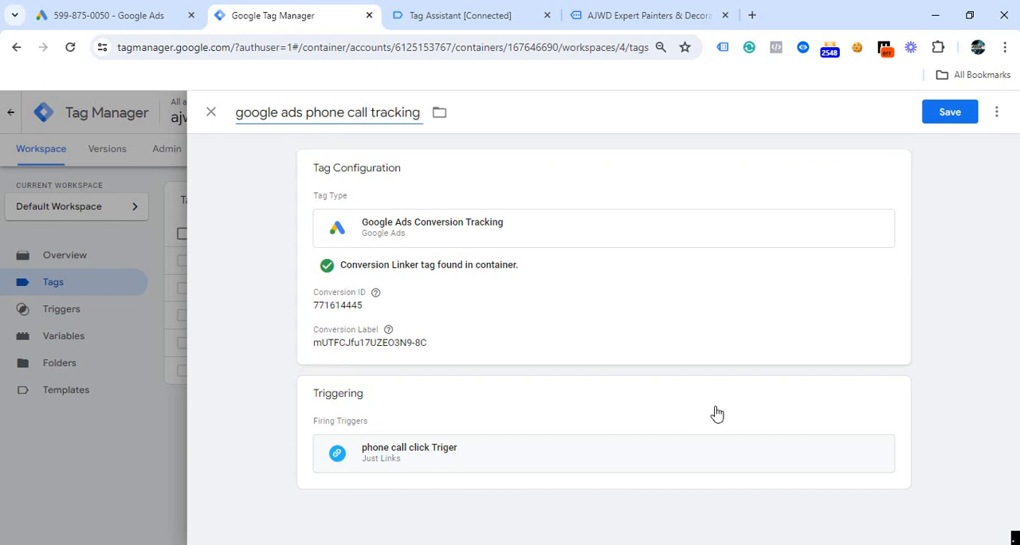
left_click(949, 113)
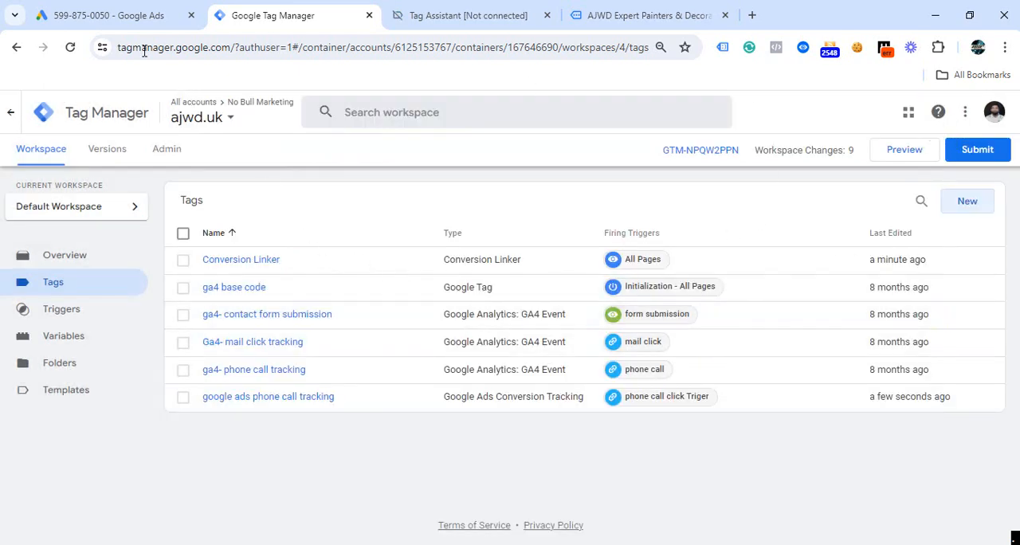
- Switch to Google Ads, complete the setup of the phone call click conversion action, and return to Google Tag Manager
left_click(124, 26)
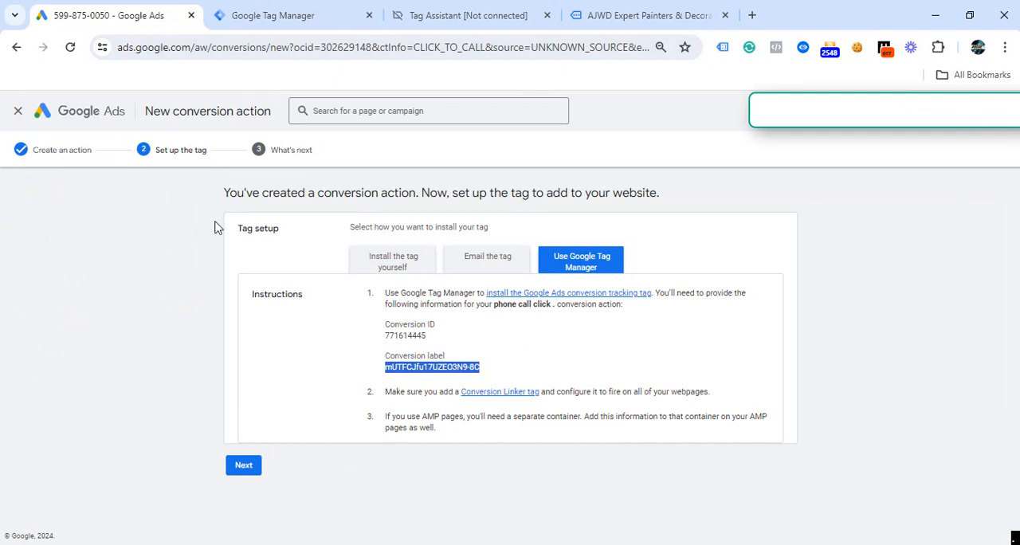
left_click(254, 470)
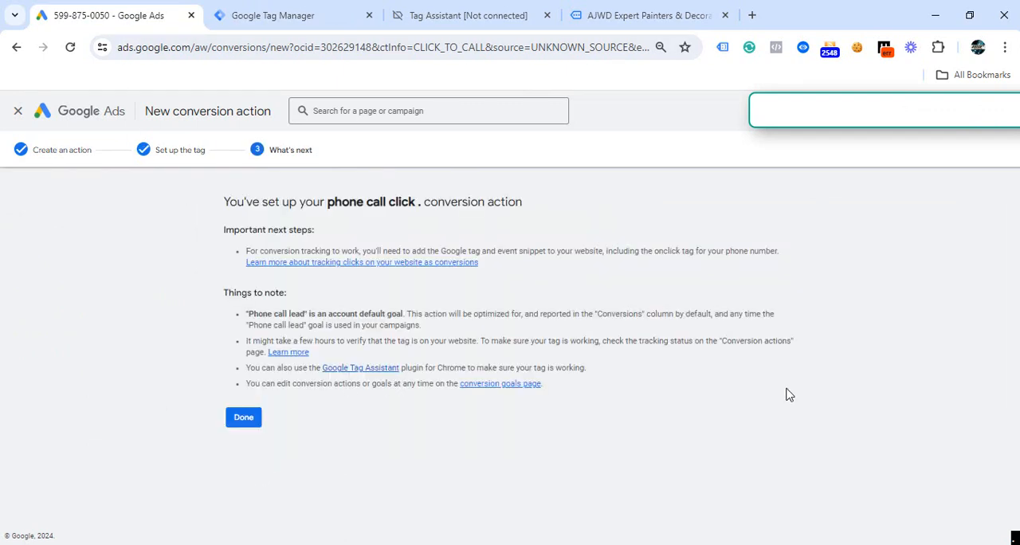
left_click(244, 421)
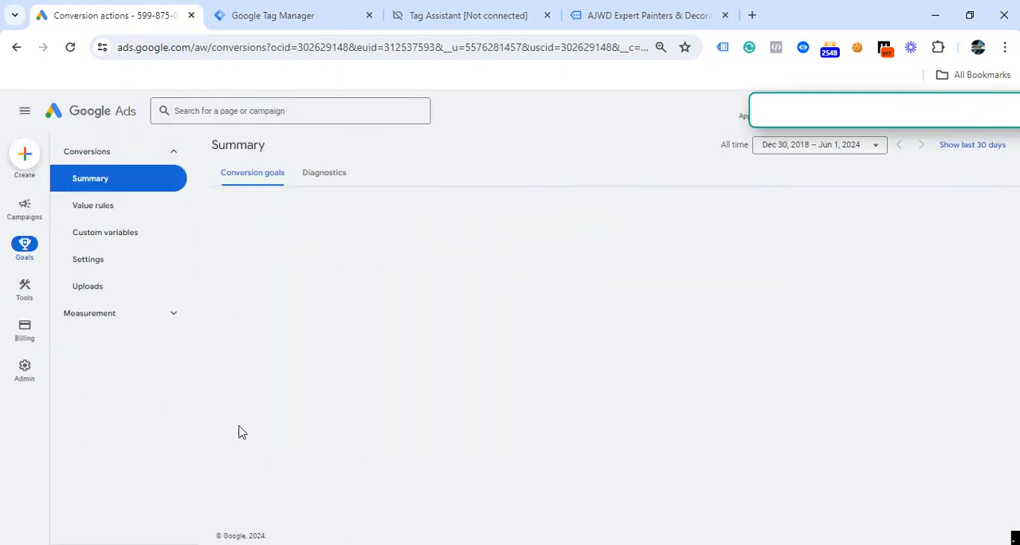
key("ctrl+Tab")
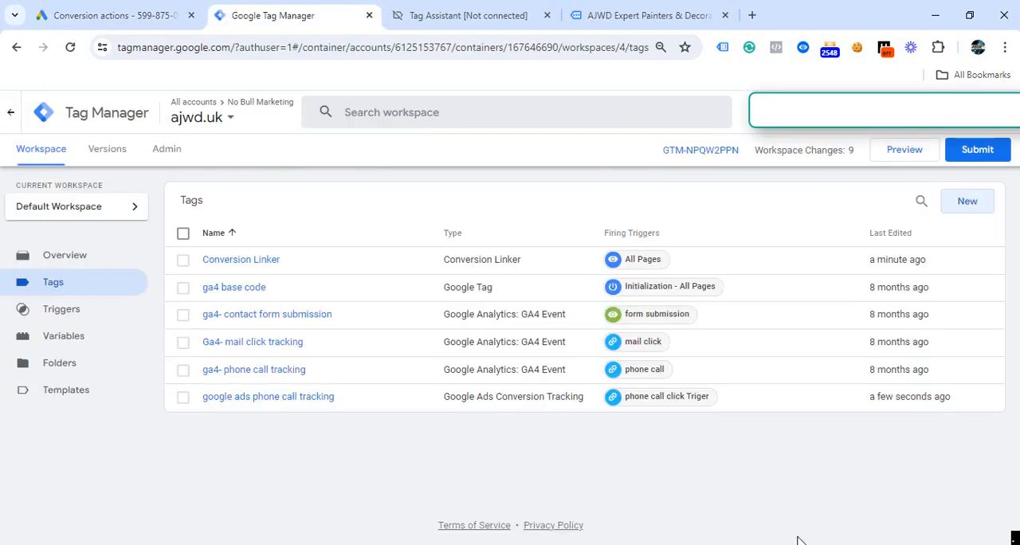